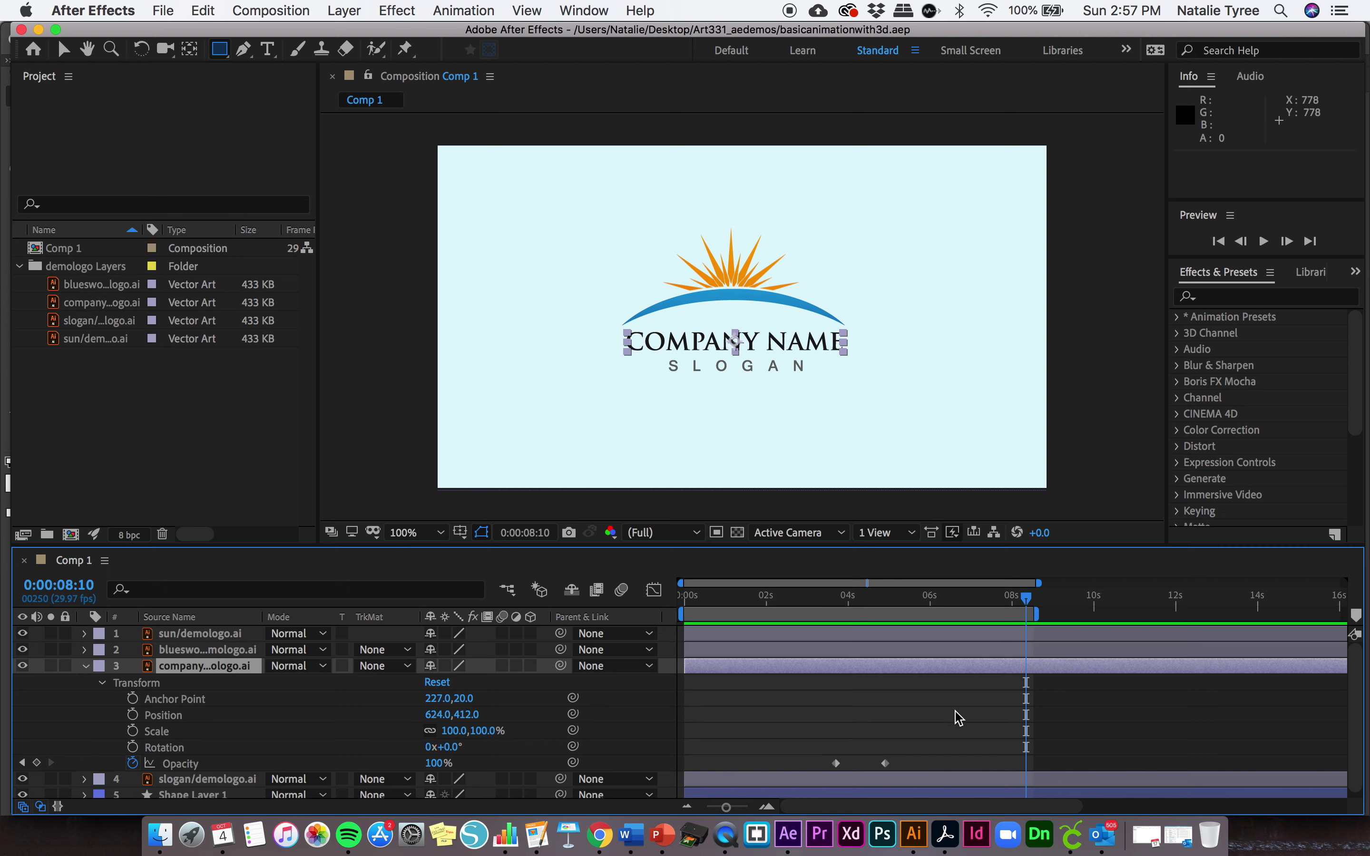
# Move the playhead to 0:00:03:19, make the company name layer 3D and reveal its 3D rotation properties.
pyautogui.moveTo(1025, 606); pyautogui.dragTo(831, 657)
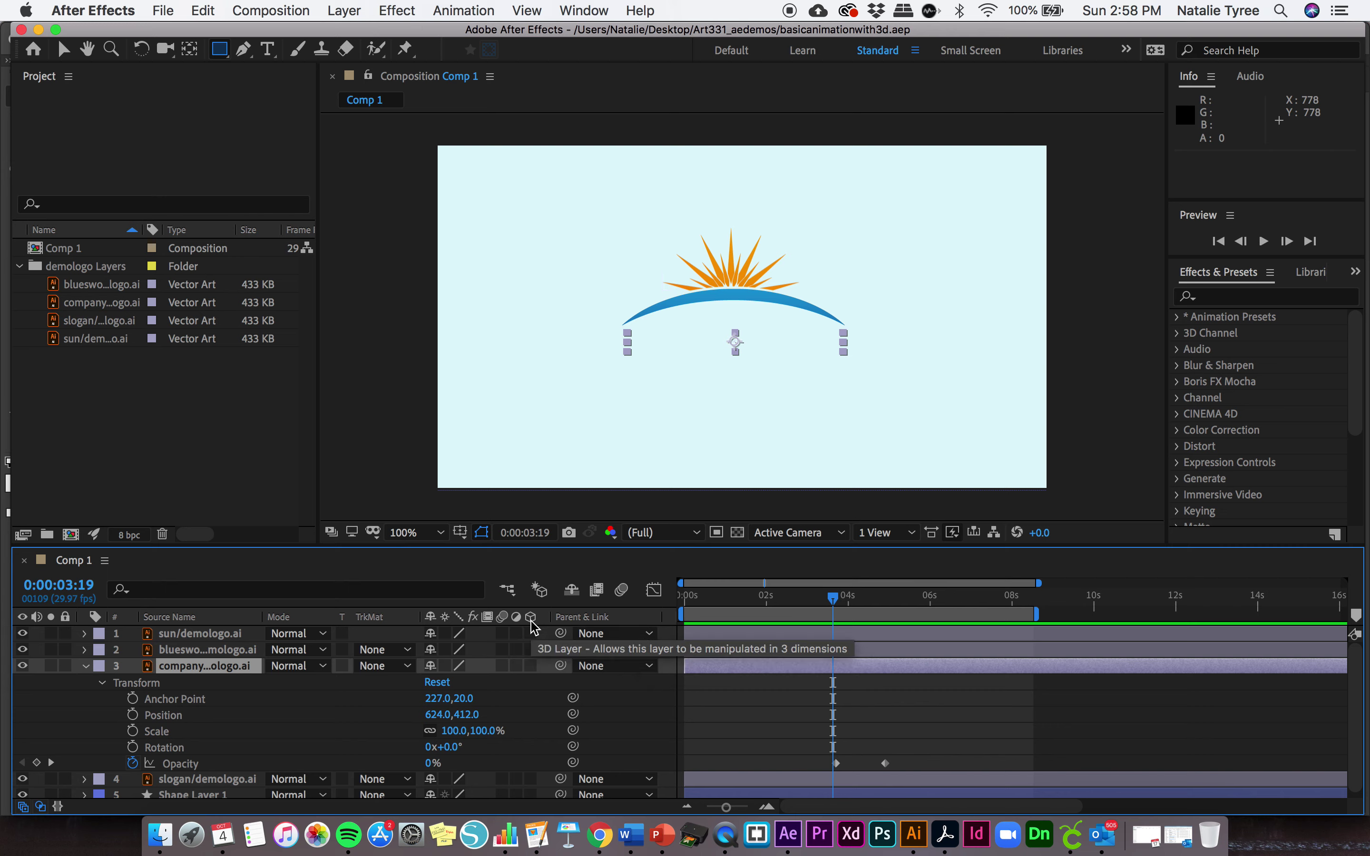
pyautogui.click(531, 666)
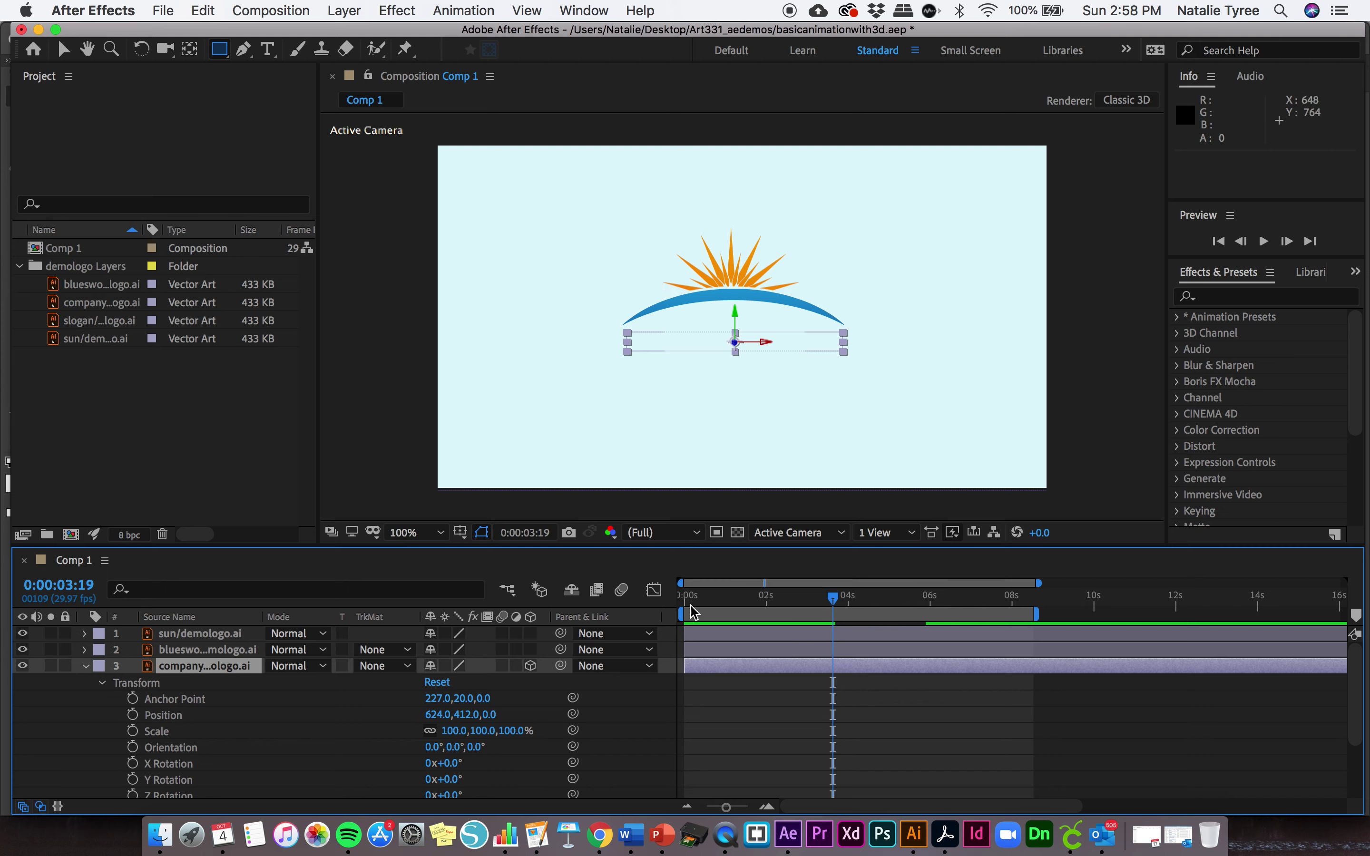
pyautogui.scroll(-3, 497, 668)
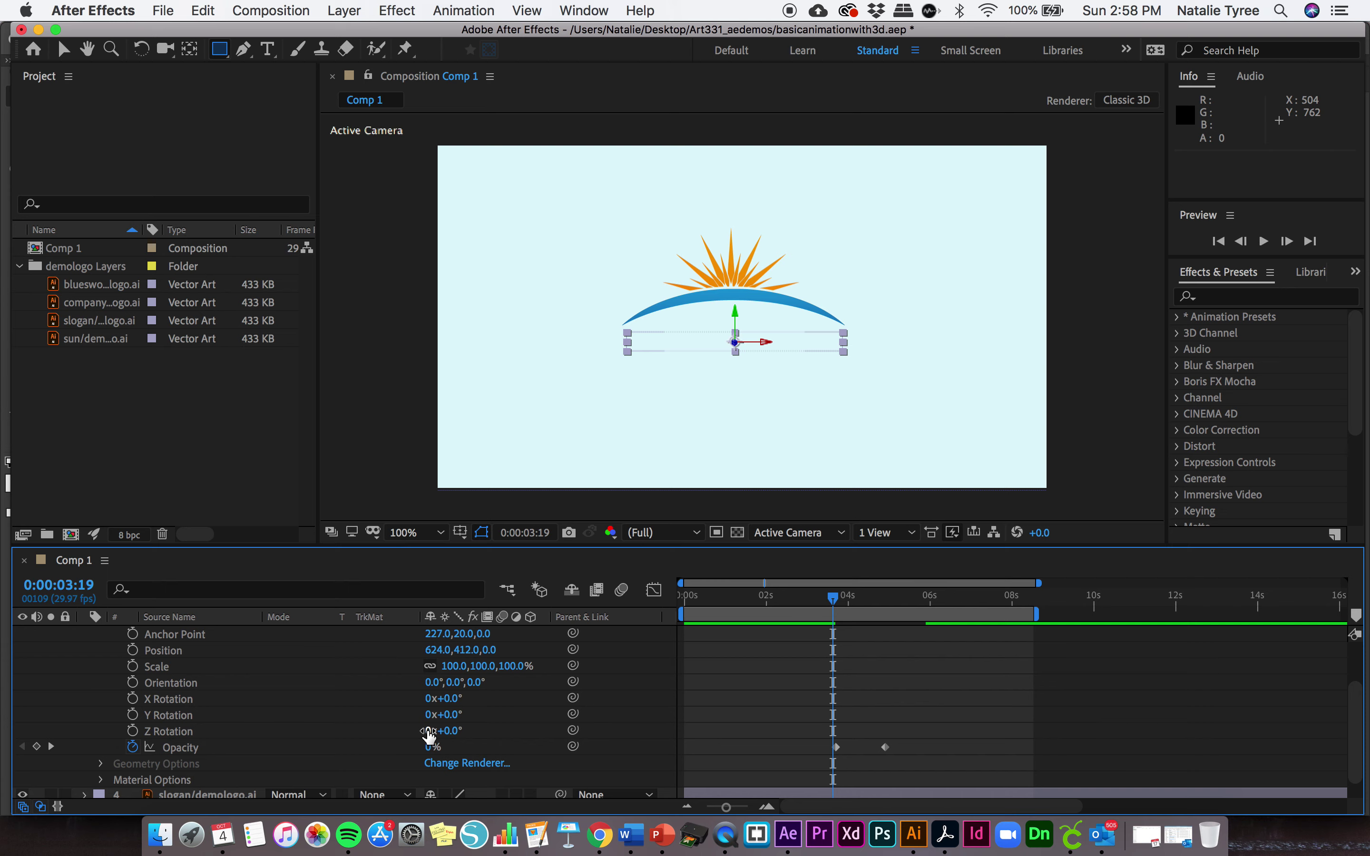
pyautogui.moveTo(429, 735)
pyautogui.mouseDown()
pyautogui.moveTo(451, 737)
pyautogui.moveTo(432, 737)
pyautogui.mouseUp()
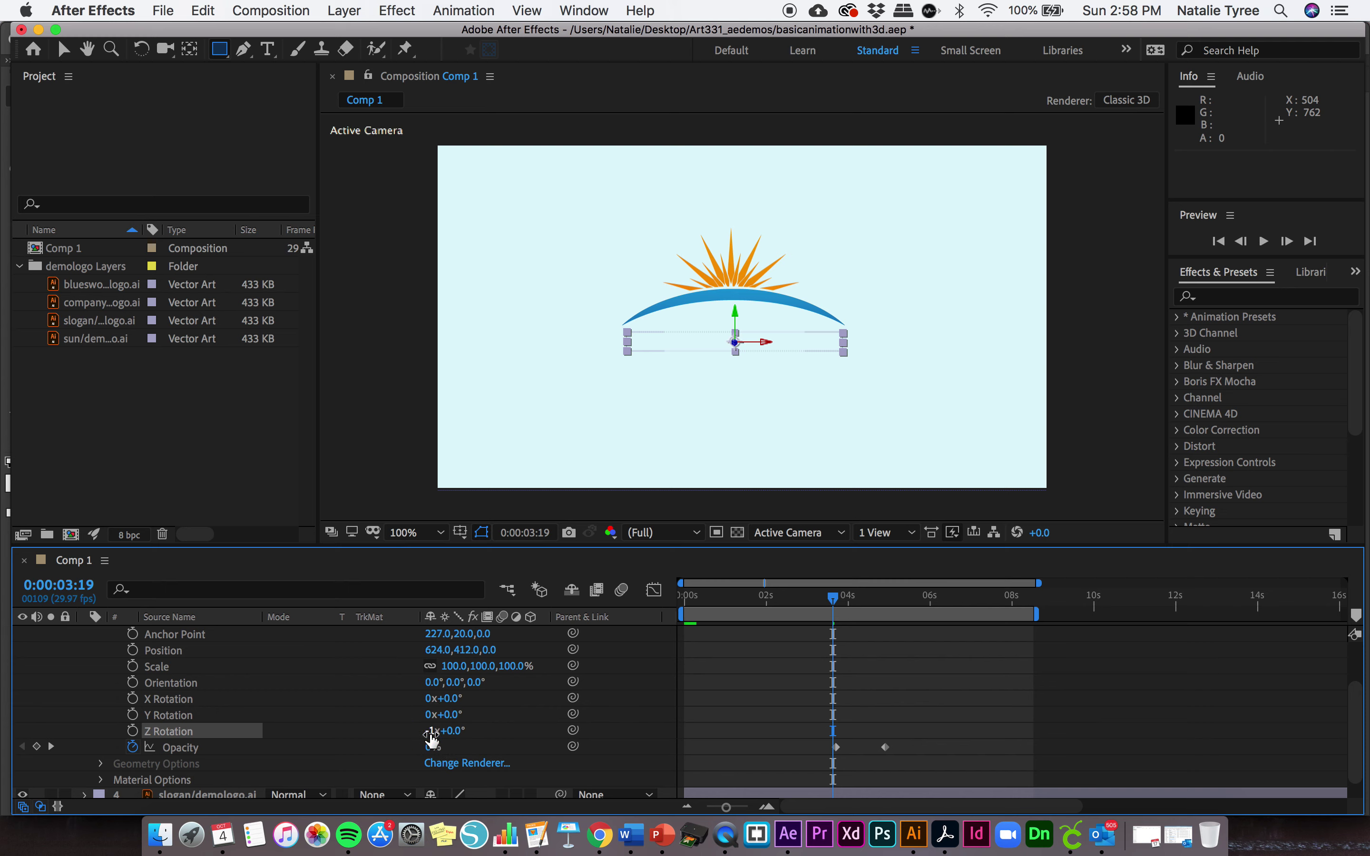
pyautogui.click(435, 731)
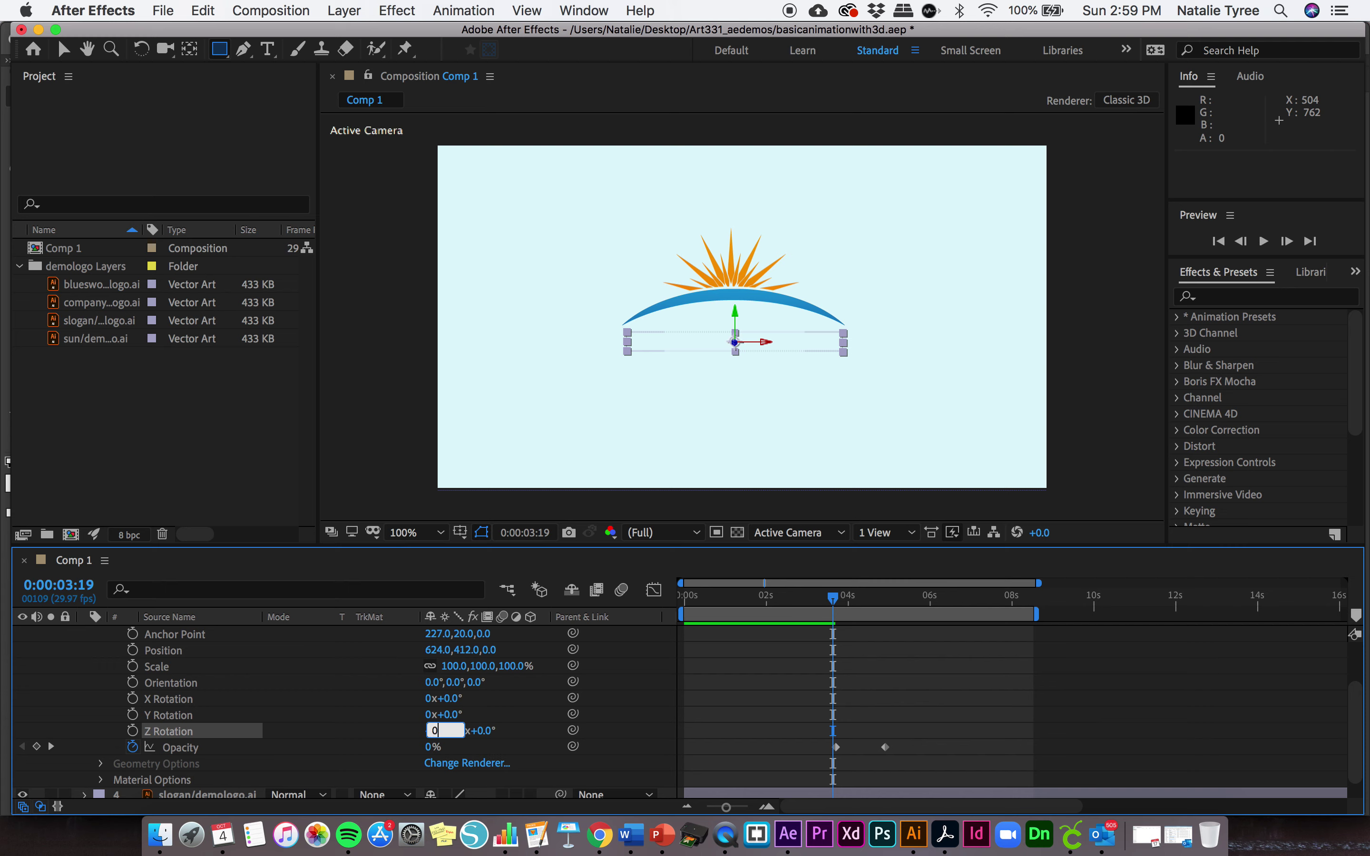
pyautogui.press('Return')
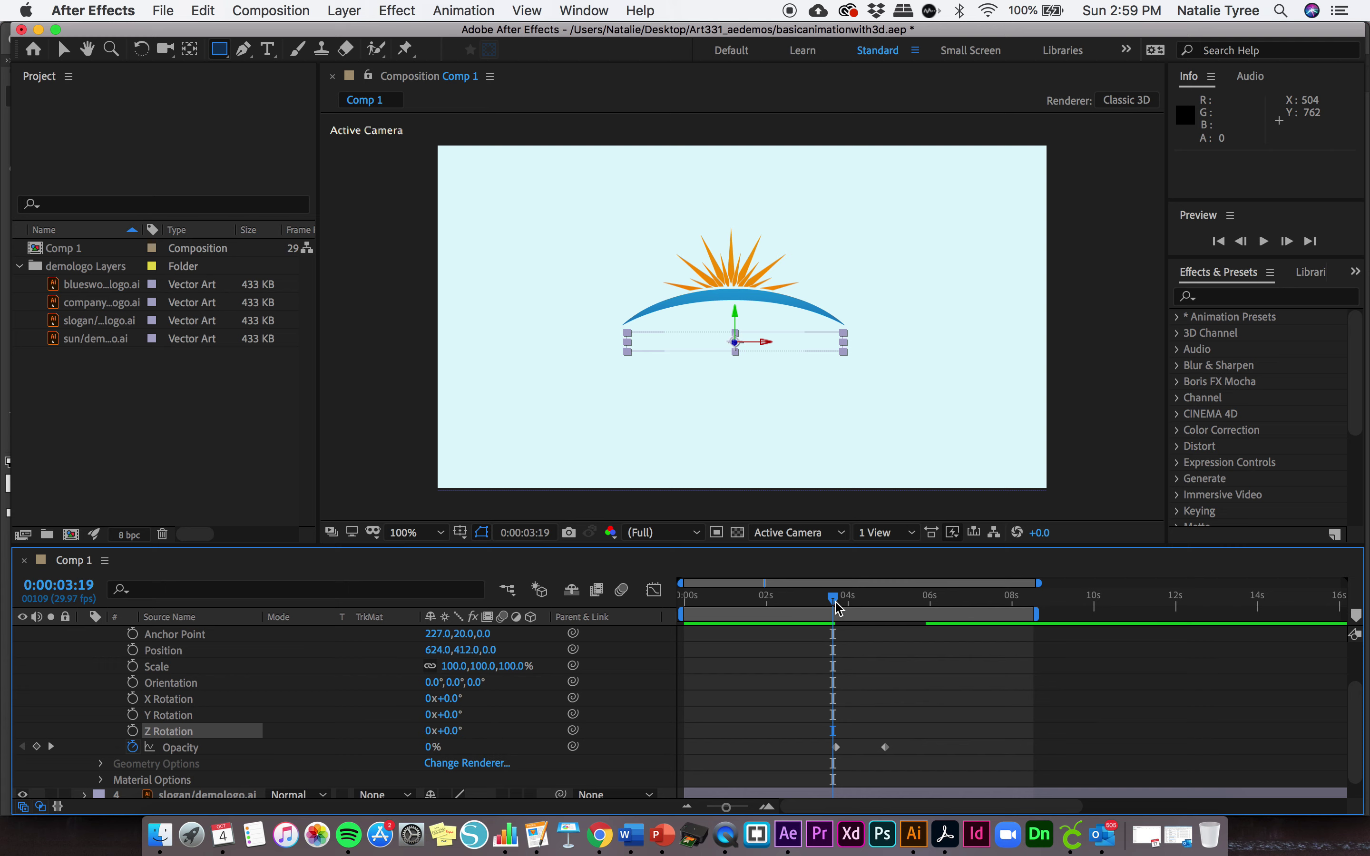
# Move the playhead to 0:00:05:01 and try a Z Rotation of one full turn on the company name, resetting it to 0.
pyautogui.moveTo(838, 609); pyautogui.dragTo(894, 642)
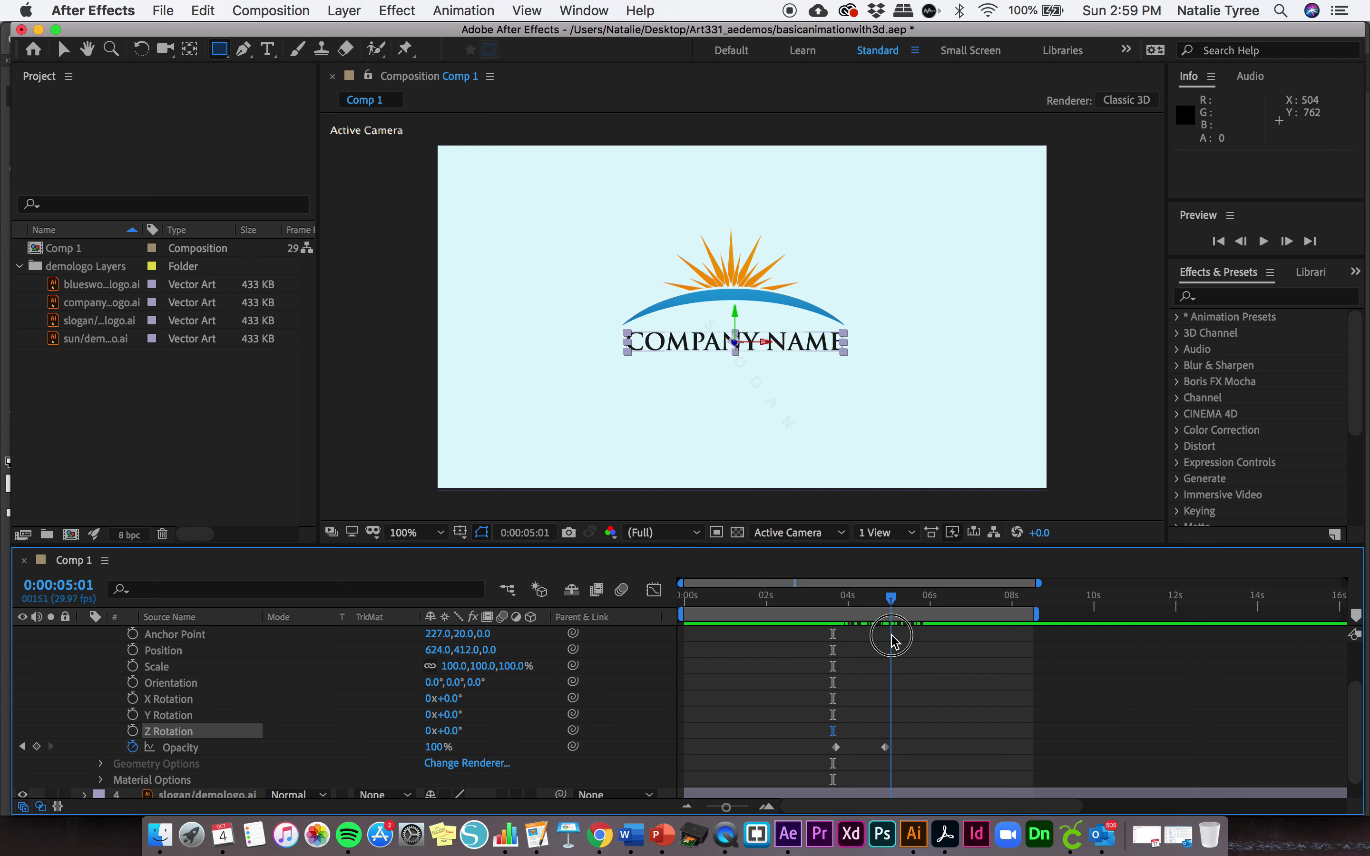
pyautogui.moveTo(891, 642); pyautogui.dragTo(892, 642)
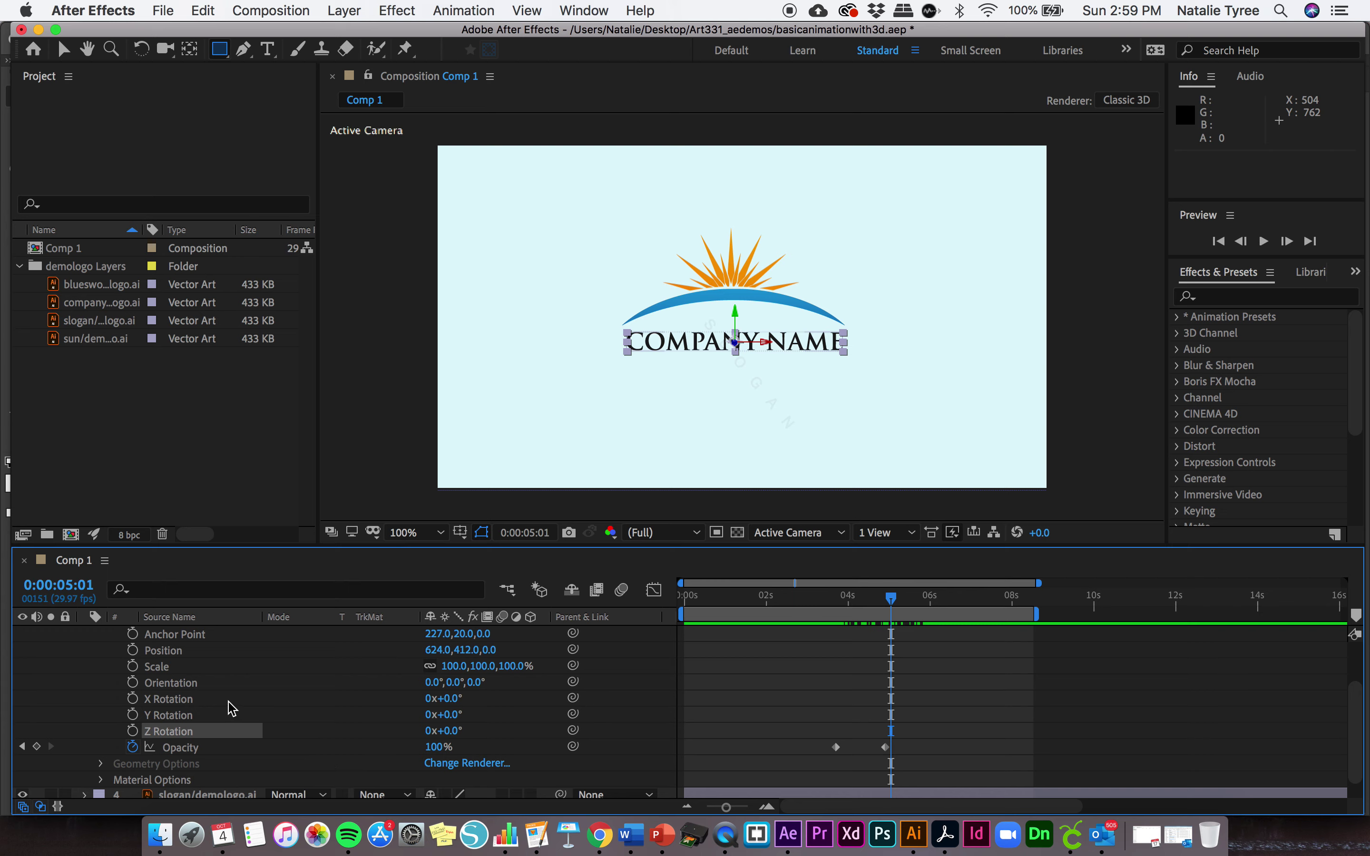
pyautogui.click(431, 731)
pyautogui.write('1')
pyautogui.press('Return')
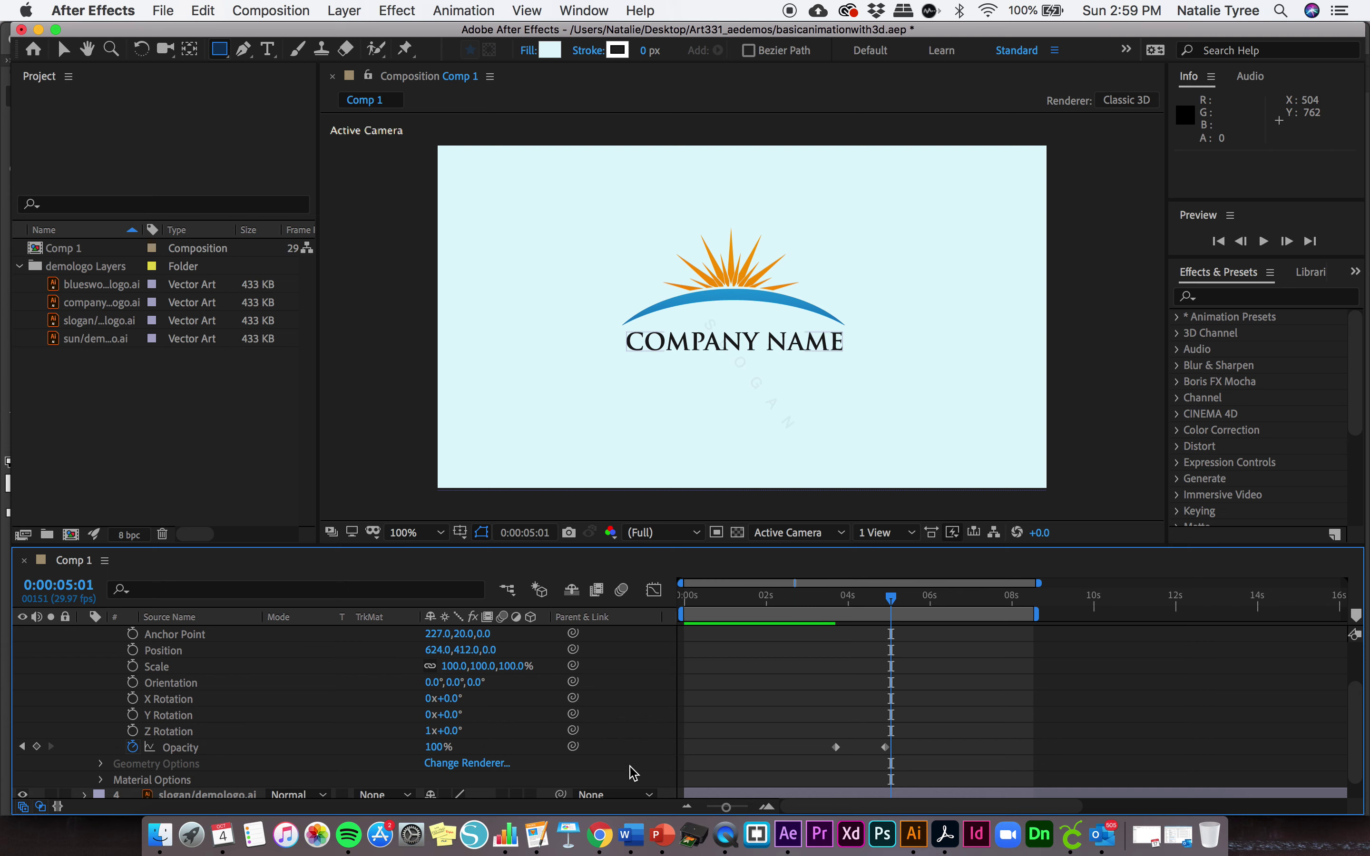
pyautogui.click(430, 731)
pyautogui.write('0')
pyautogui.press('Return')
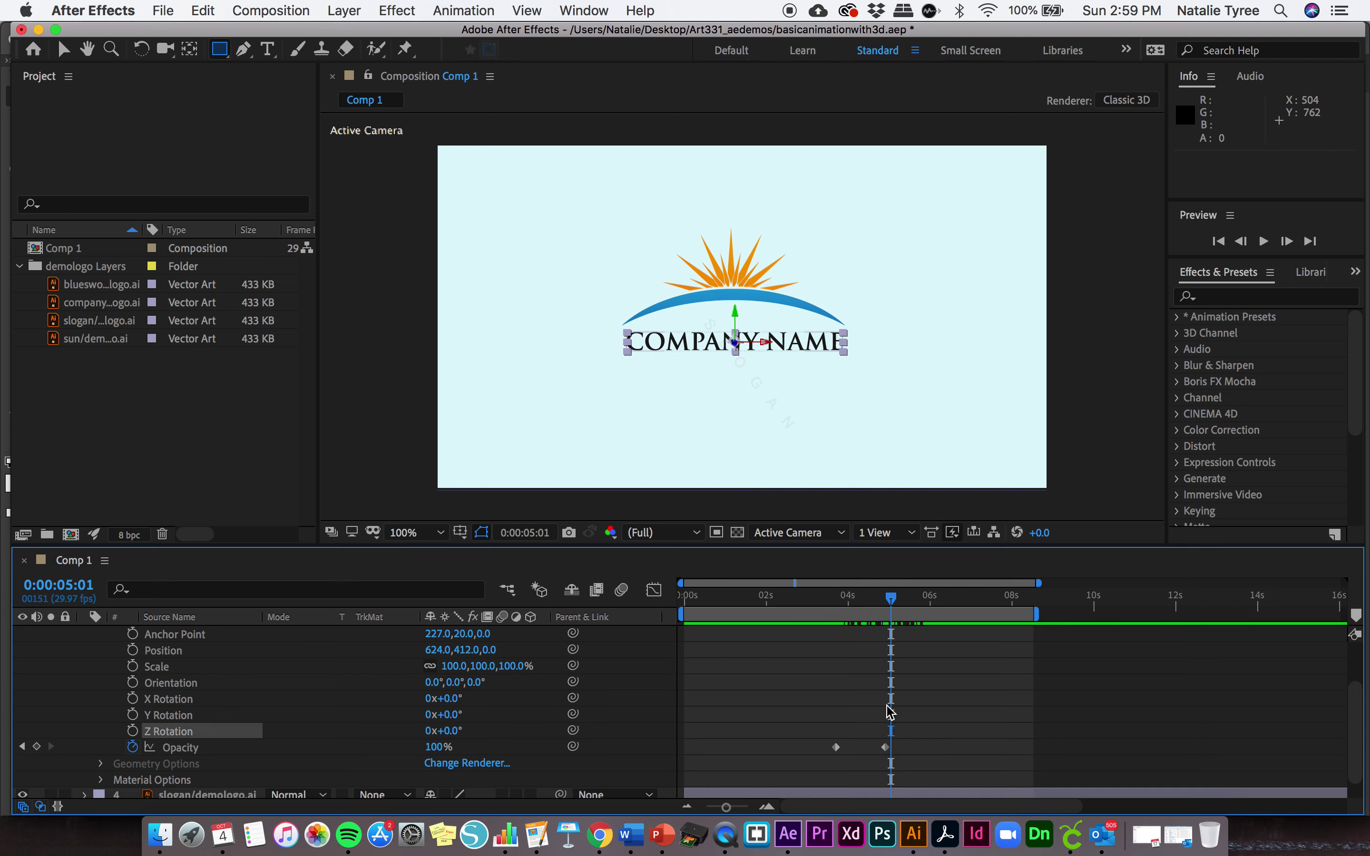
# Keyframe the company name's Z Rotation from 0 at 0:00:05:01 to 1 turn plus 360° at 0:00:05:29.
pyautogui.click(132, 731)
pyautogui.moveTo(899, 604); pyautogui.dragTo(931, 605)
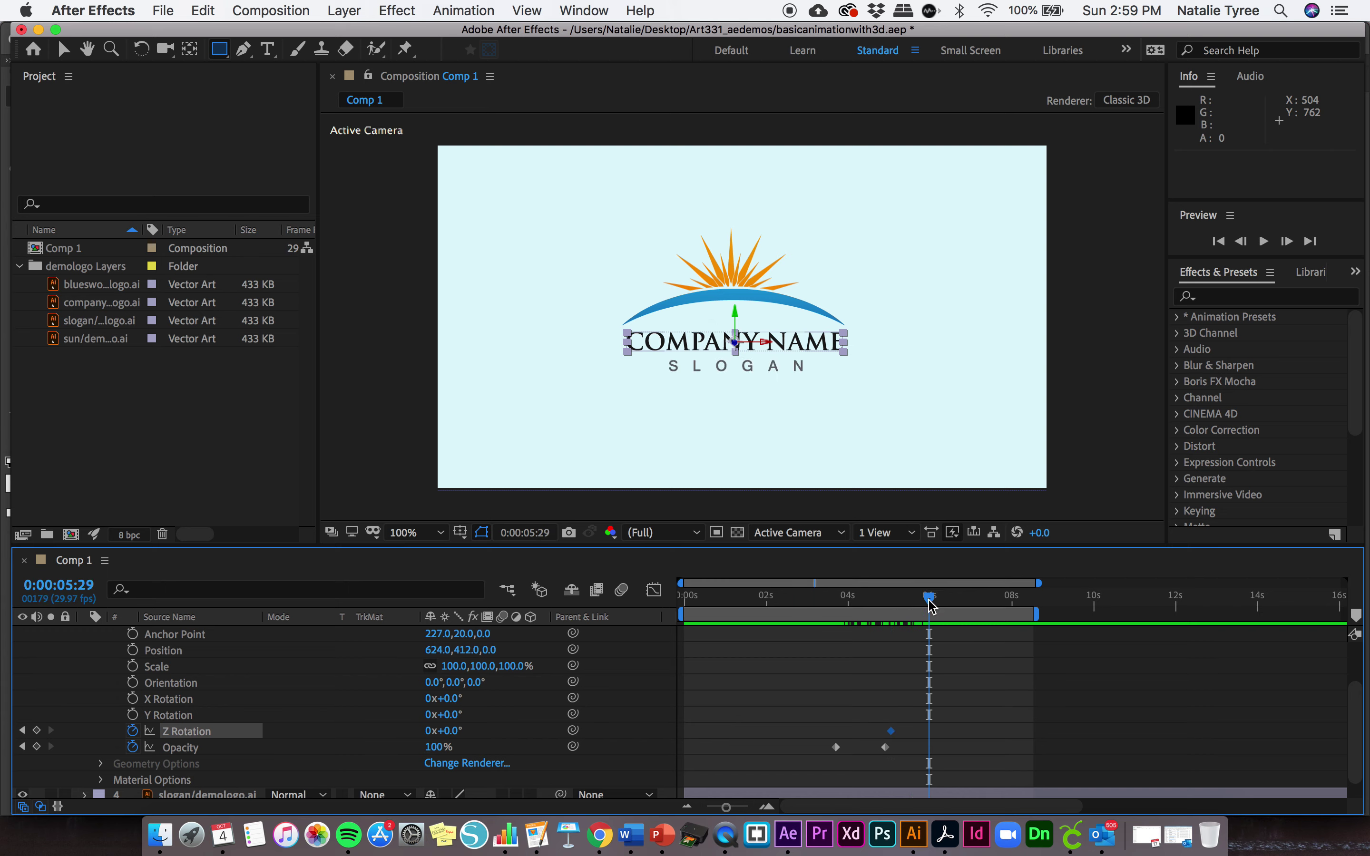
pyautogui.click(430, 734)
pyautogui.write('1')
pyautogui.press('Return')
pyautogui.click(459, 732)
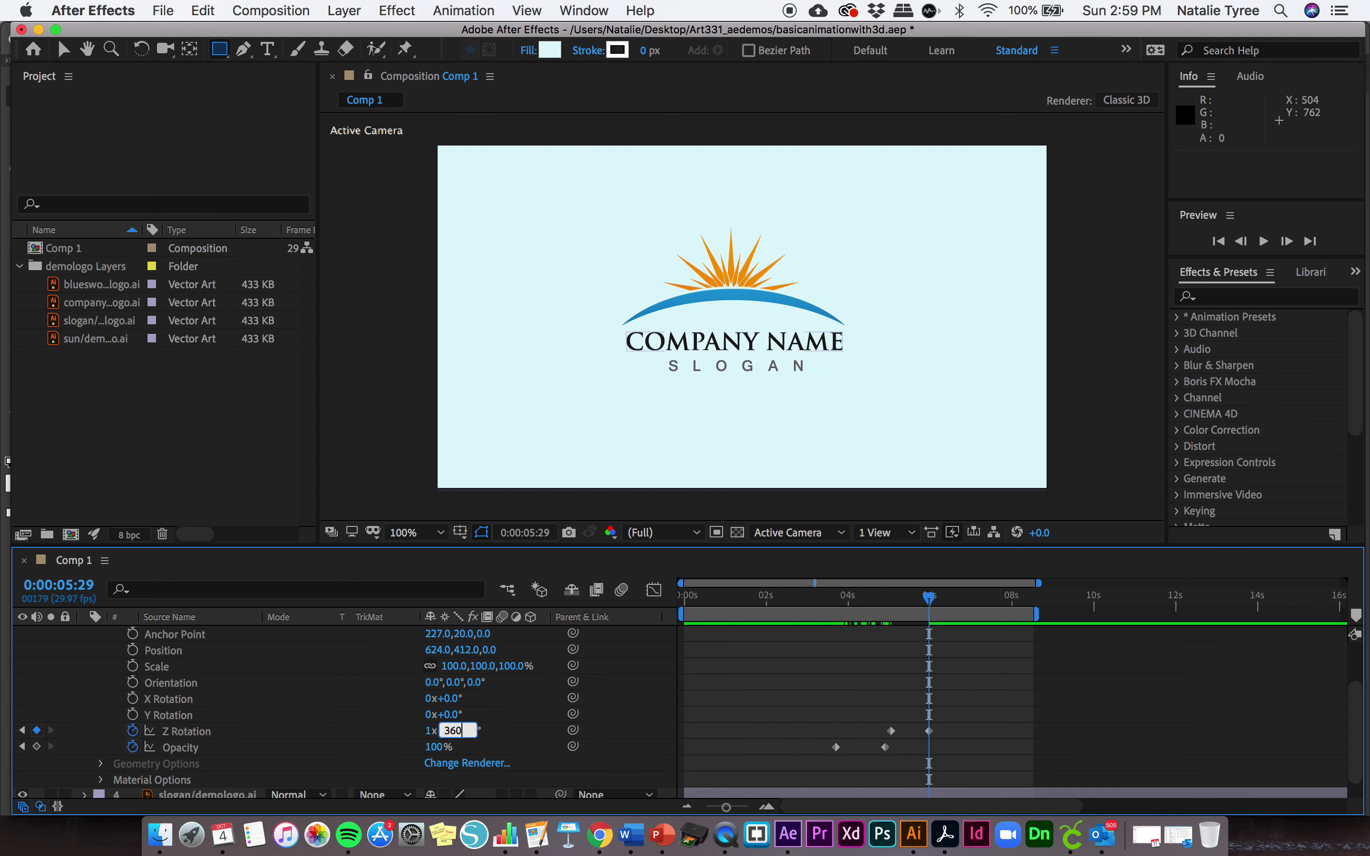
pyautogui.press('Return')
# Preview the company name's Z Rotation twice, starting from 0:00:04:26 and from 0:00:04:19.
pyautogui.moveTo(929, 601); pyautogui.dragTo(883, 601)
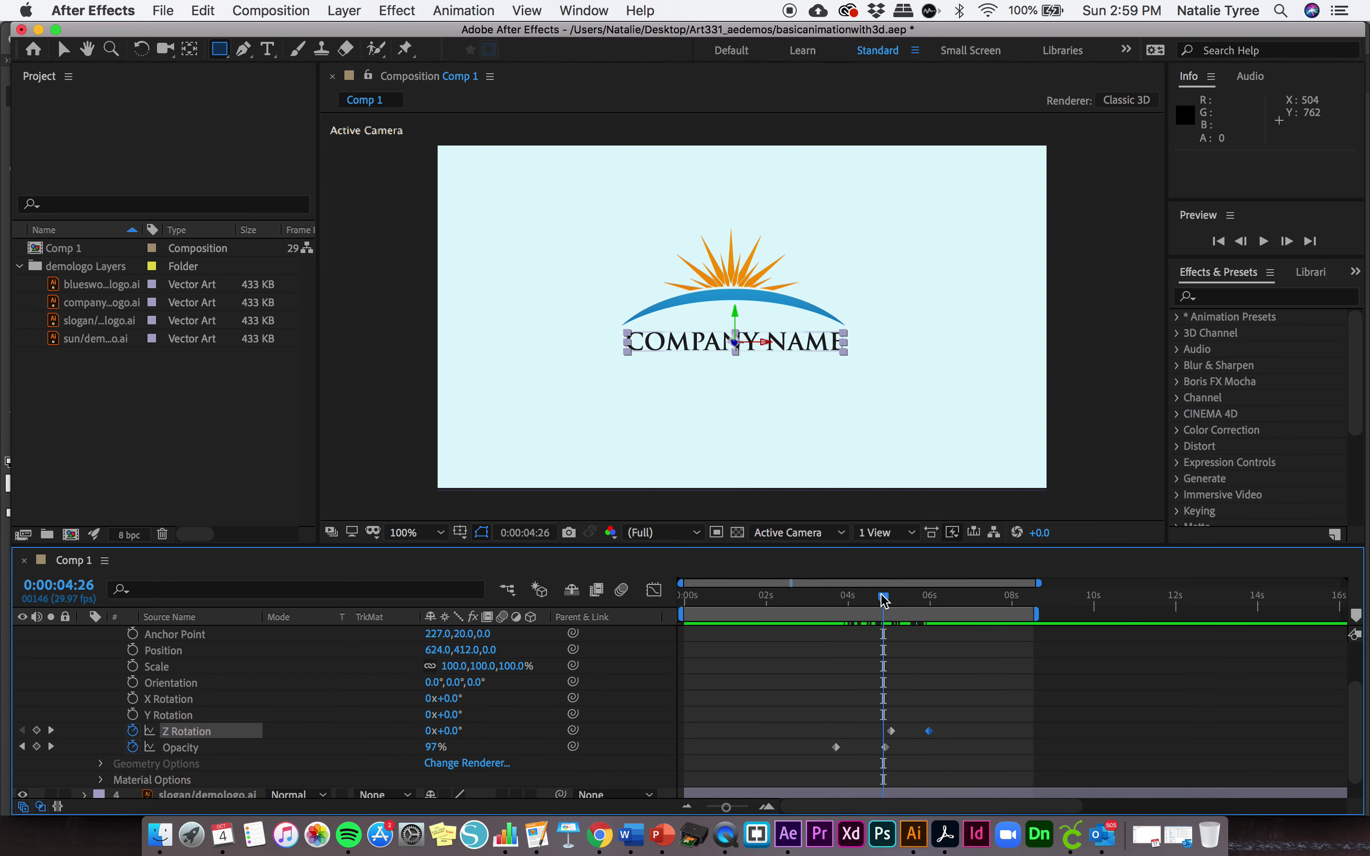
pyautogui.press('space')
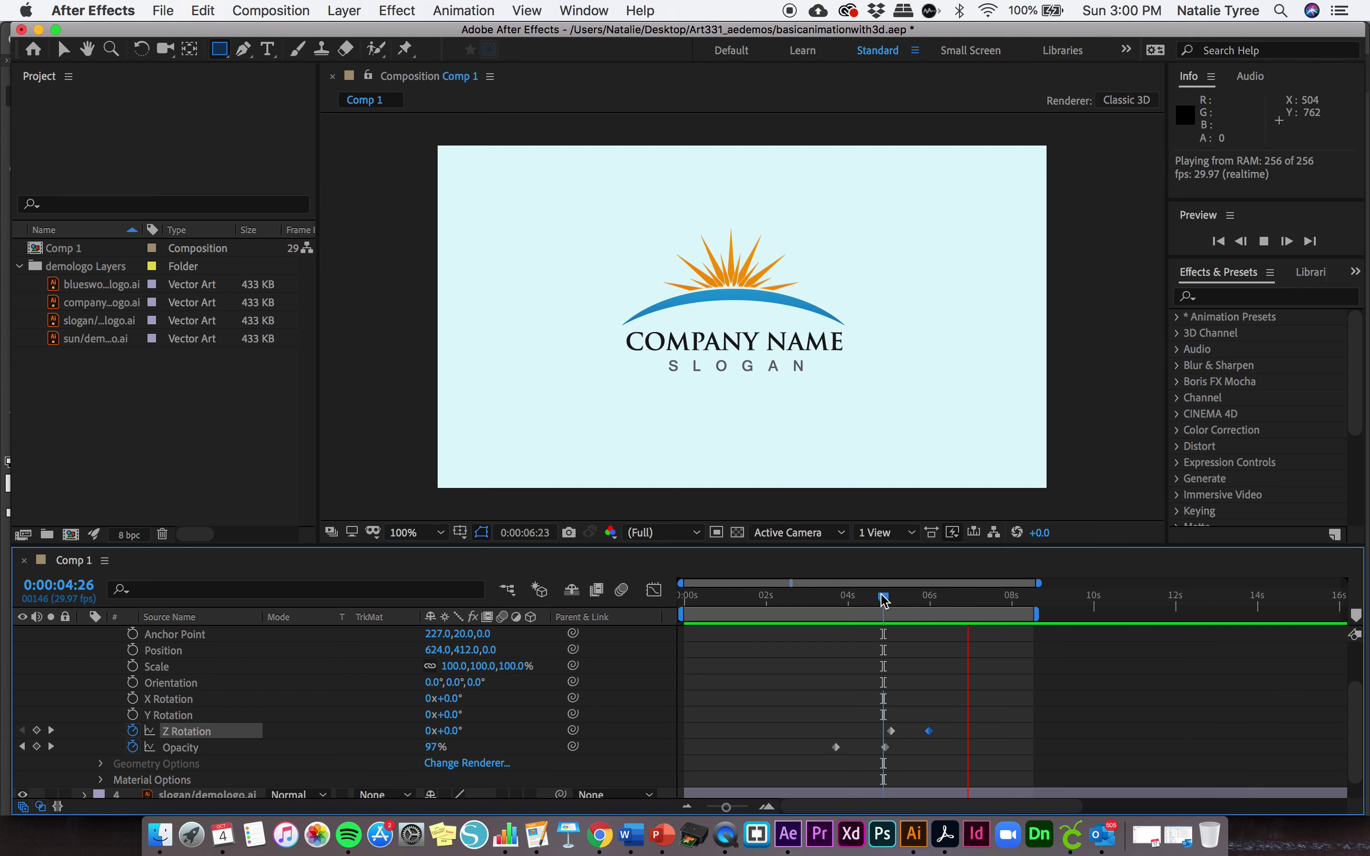
pyautogui.press('space')
pyautogui.moveTo(978, 600); pyautogui.dragTo(877, 623)
pyautogui.press('space')
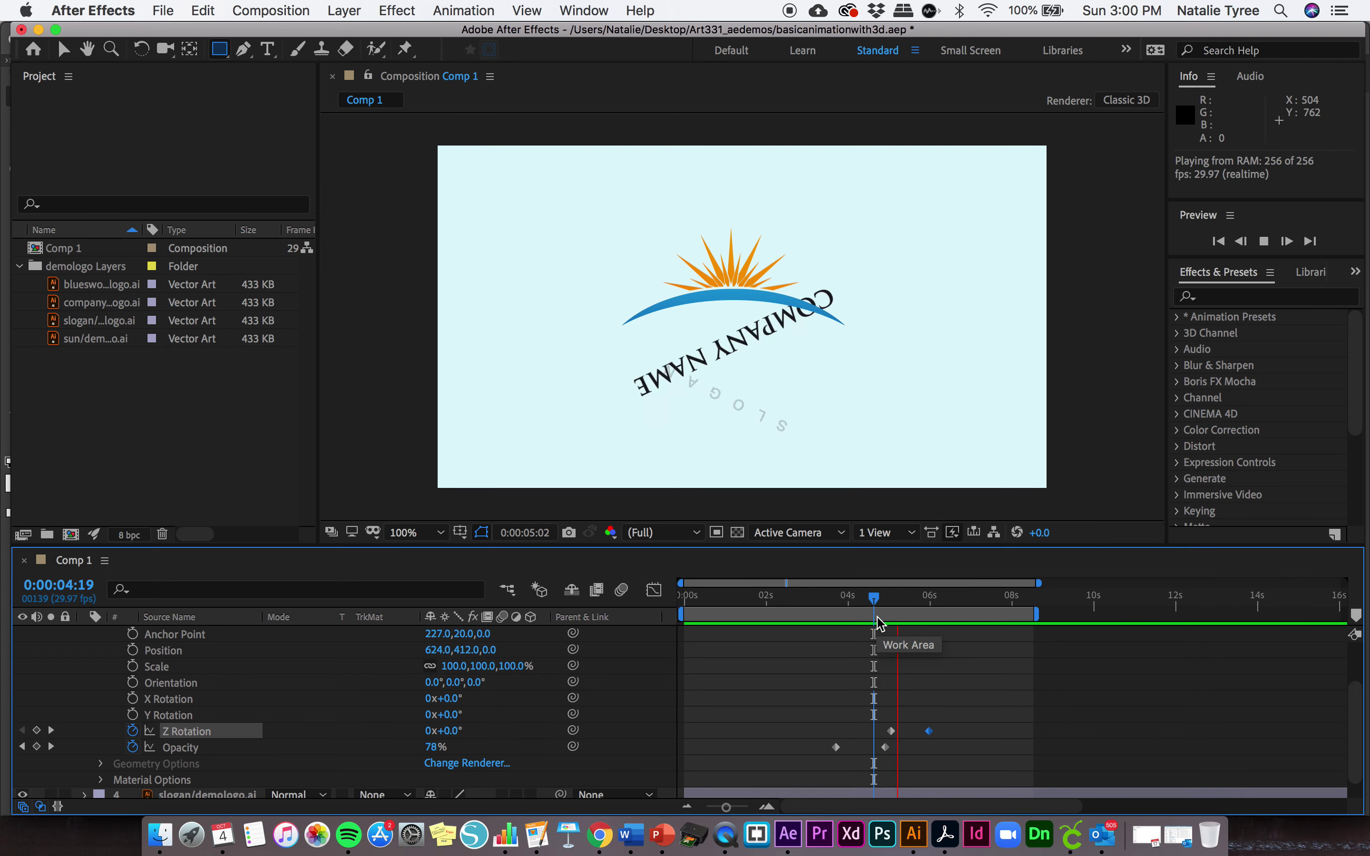
pyautogui.press('space')
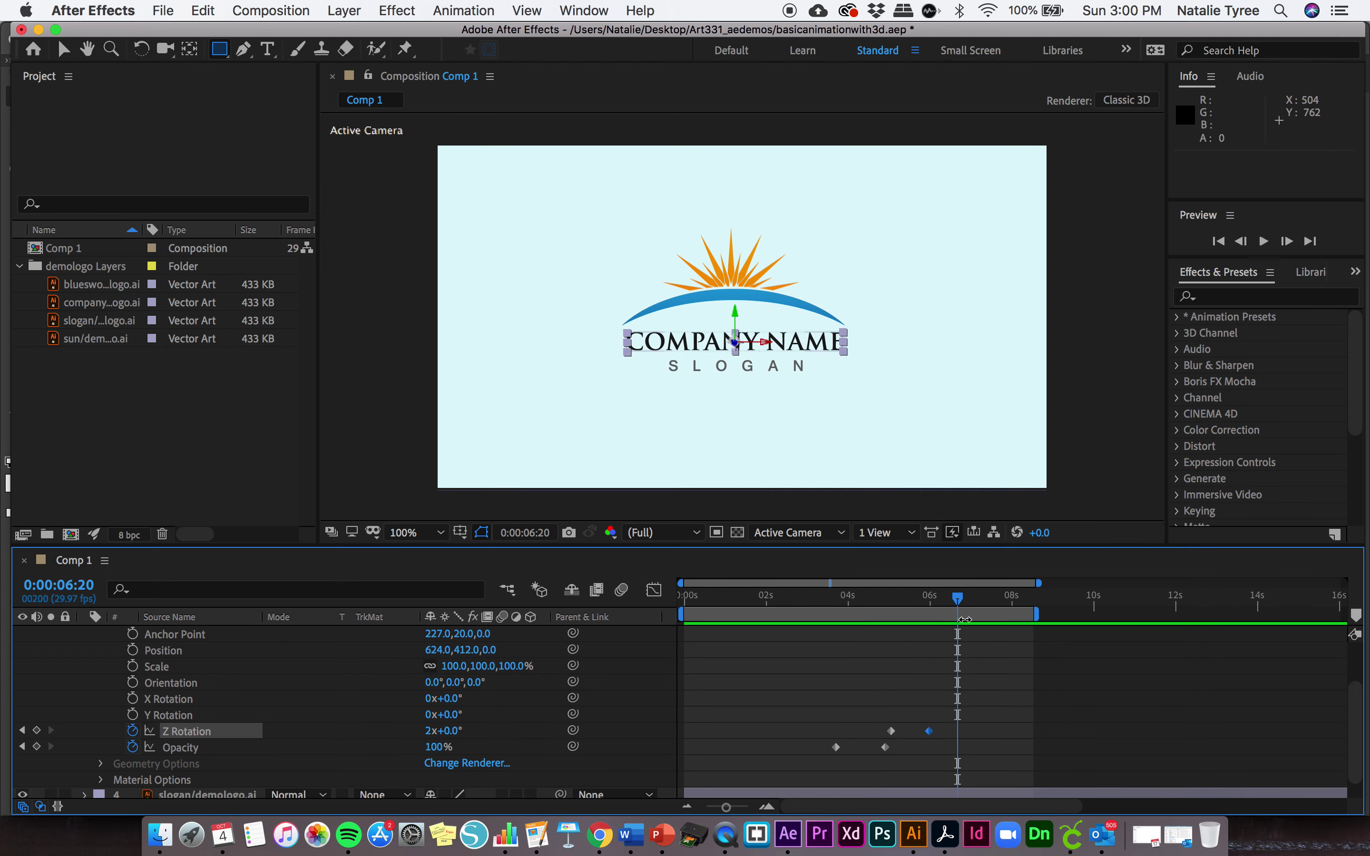
# Remove the Z Rotation animation and keyframe Y Rotation instead, from 0 at 0:00:05:00 to one full turn at 0:00:06:02.
pyautogui.moveTo(957, 604); pyautogui.dragTo(892, 612)
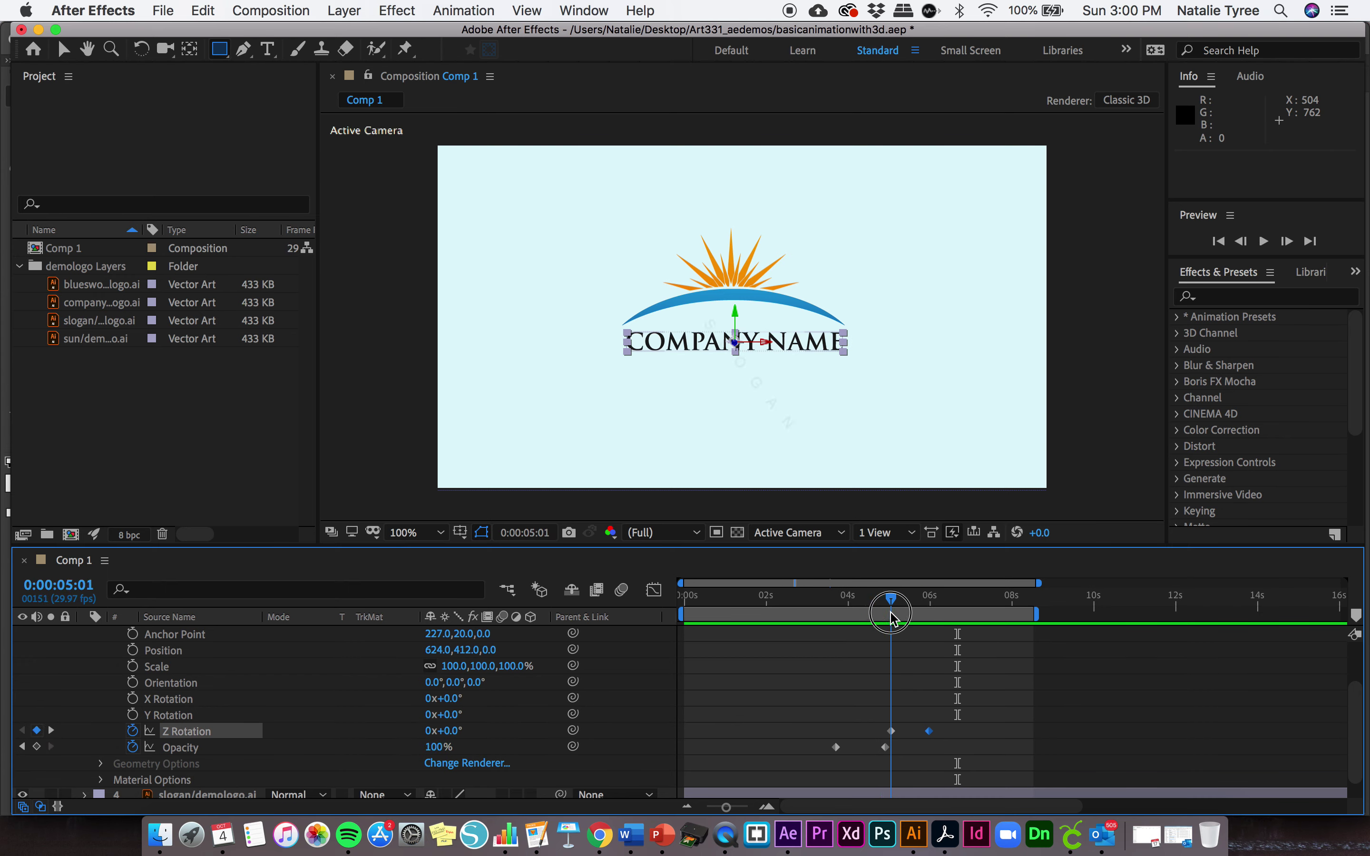
pyautogui.click(132, 731)
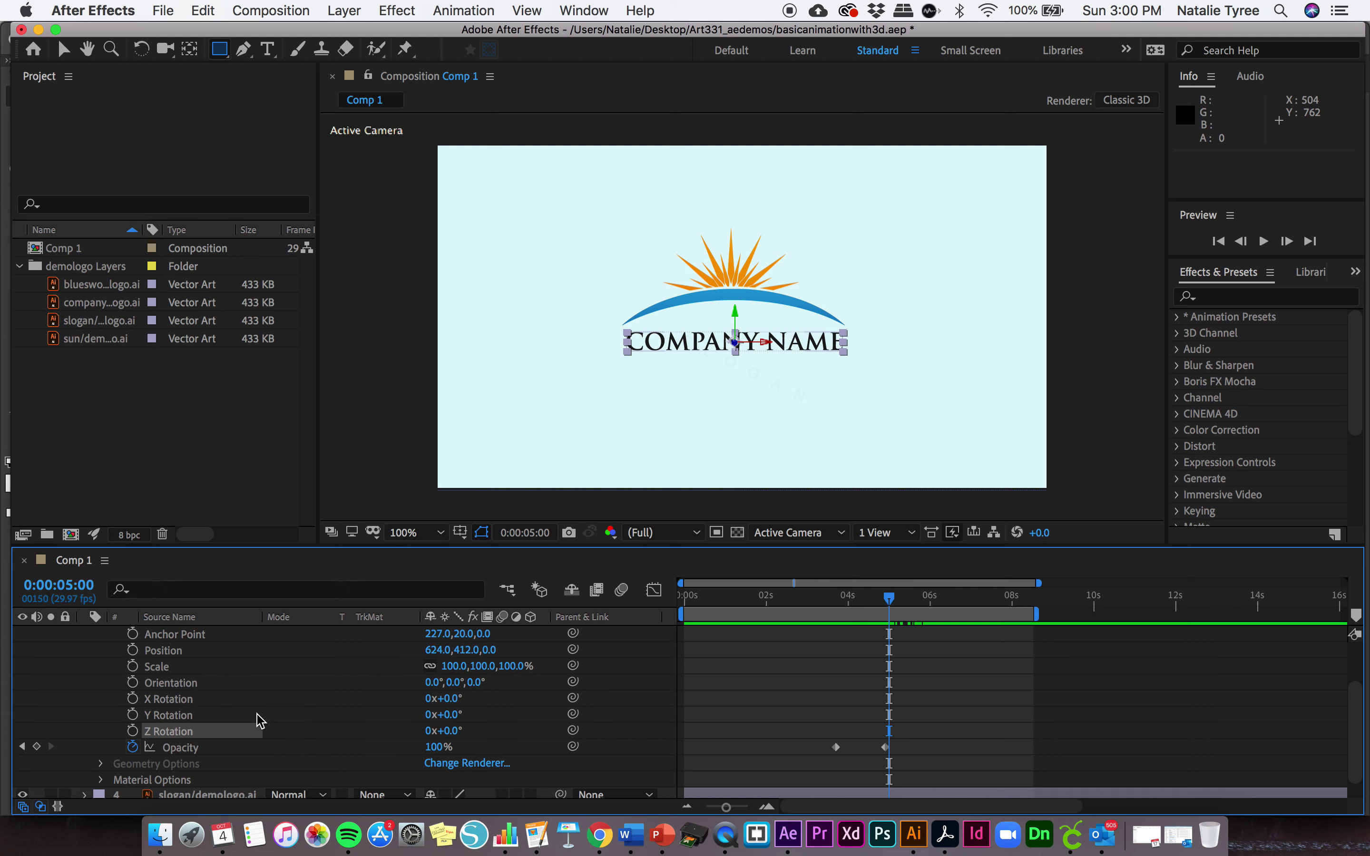
pyautogui.click(134, 716)
pyautogui.moveTo(890, 606); pyautogui.dragTo(933, 604)
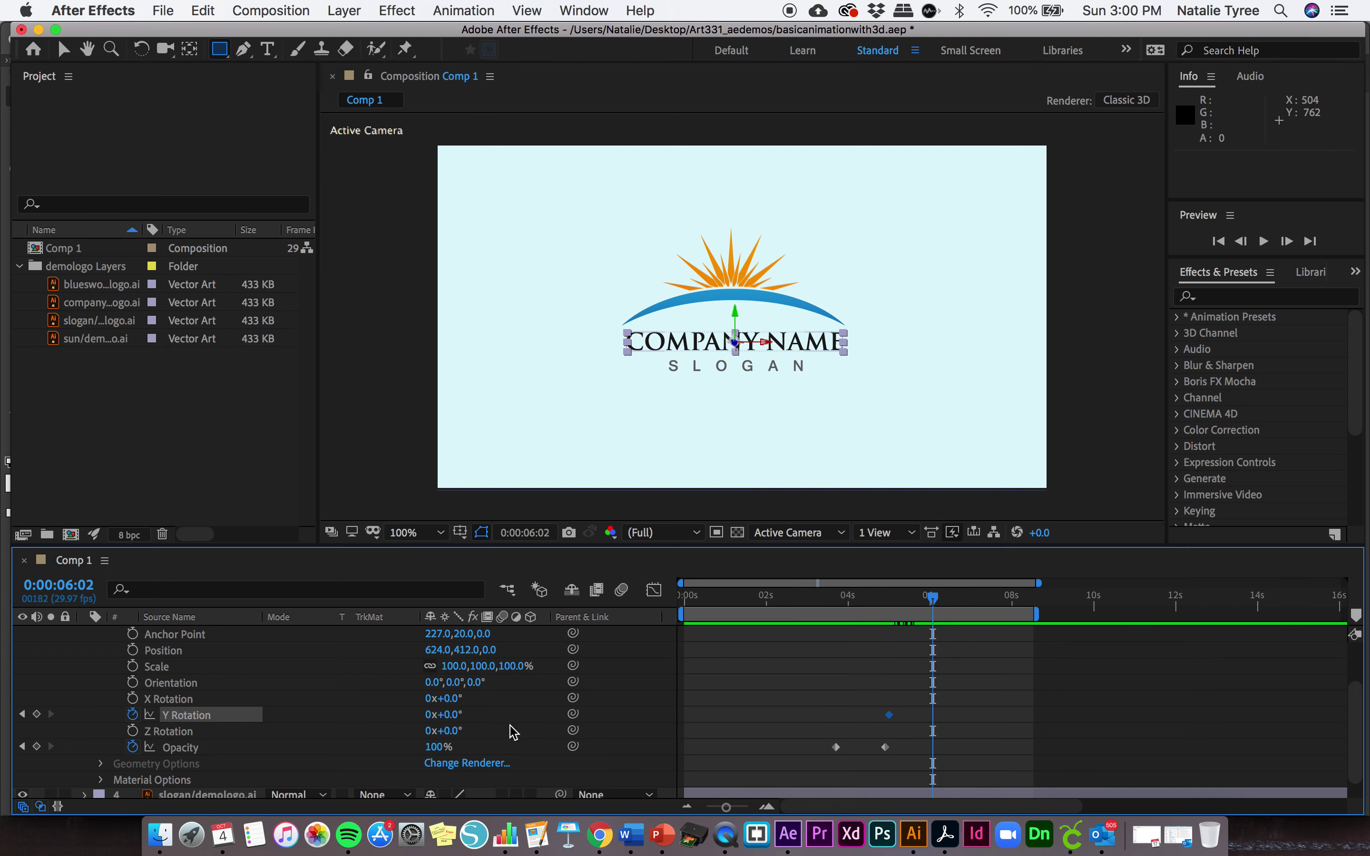
pyautogui.click(429, 715)
pyautogui.write('1')
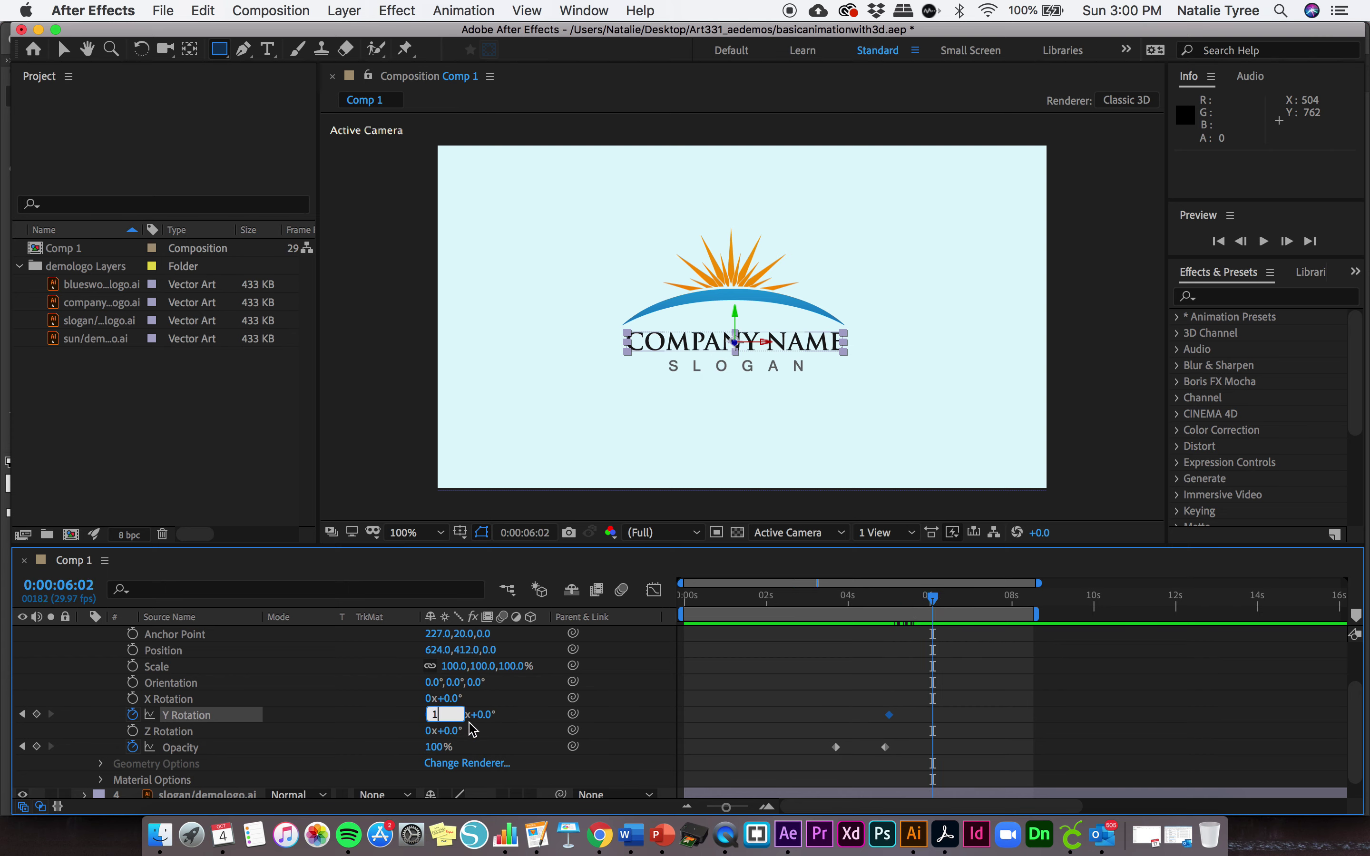
pyautogui.click(482, 720)
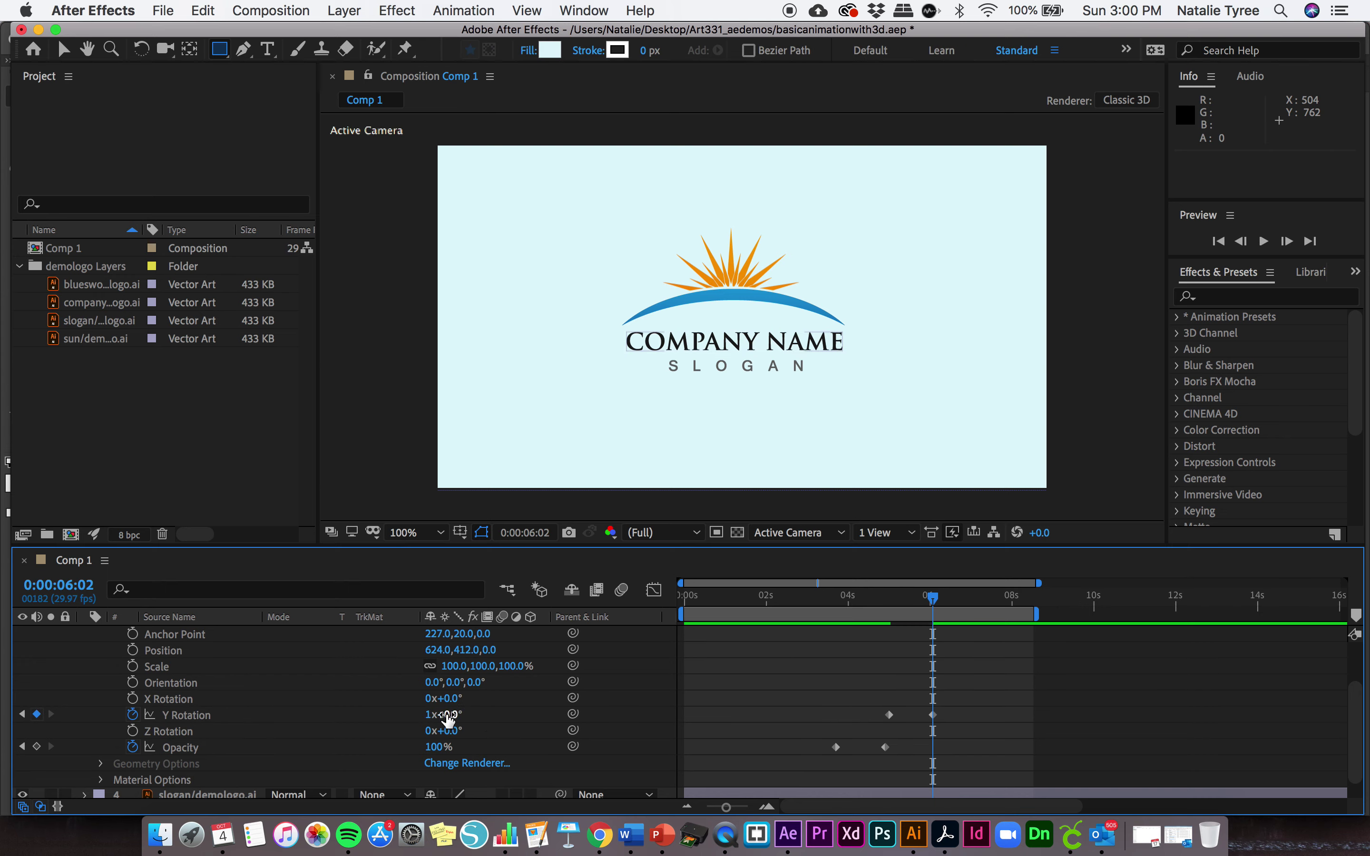
# Preview the company name's Y Rotation twice, starting from 0:00:04:28 and from 0:00:03:03.
pyautogui.moveTo(932, 601); pyautogui.dragTo(892, 607)
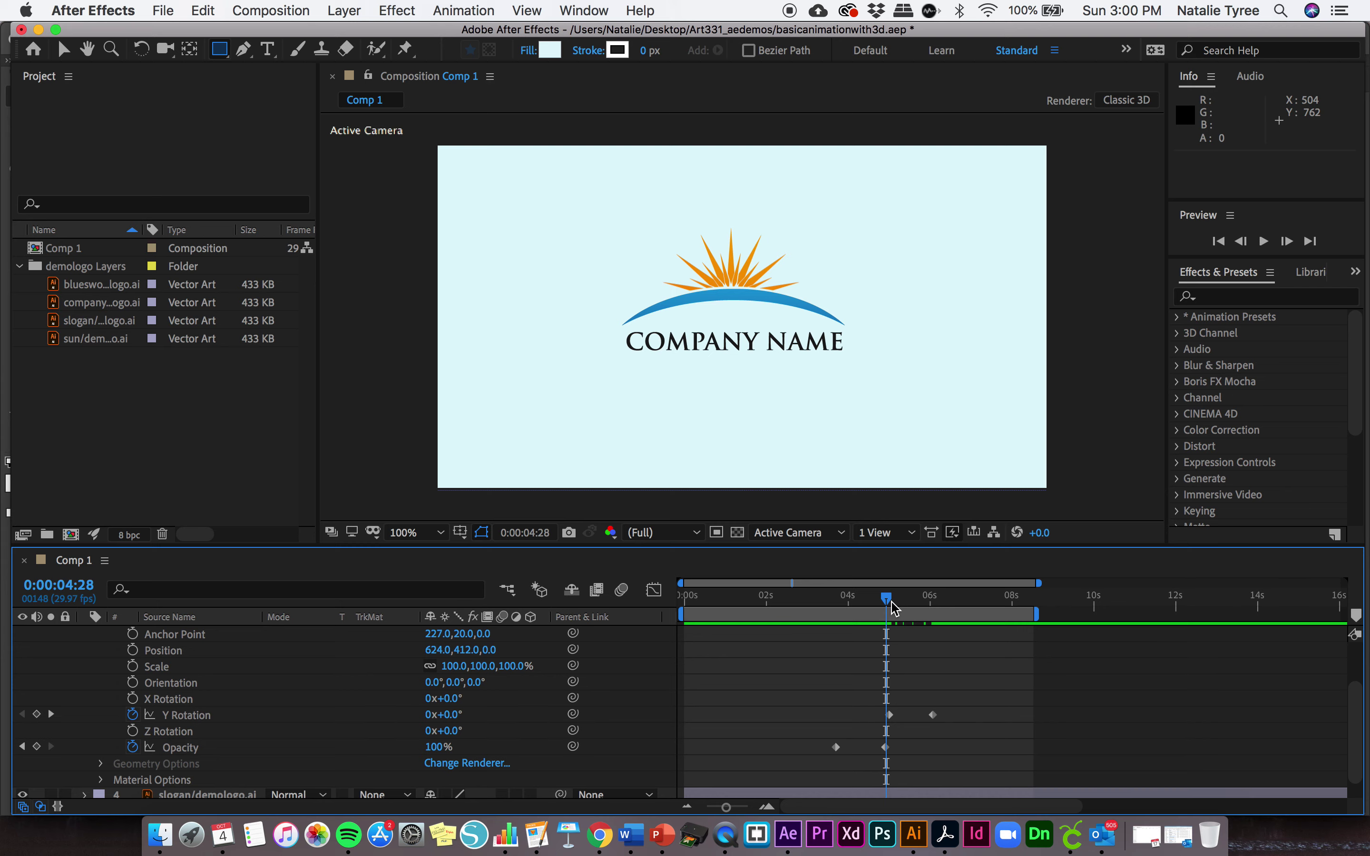
pyautogui.press('space')
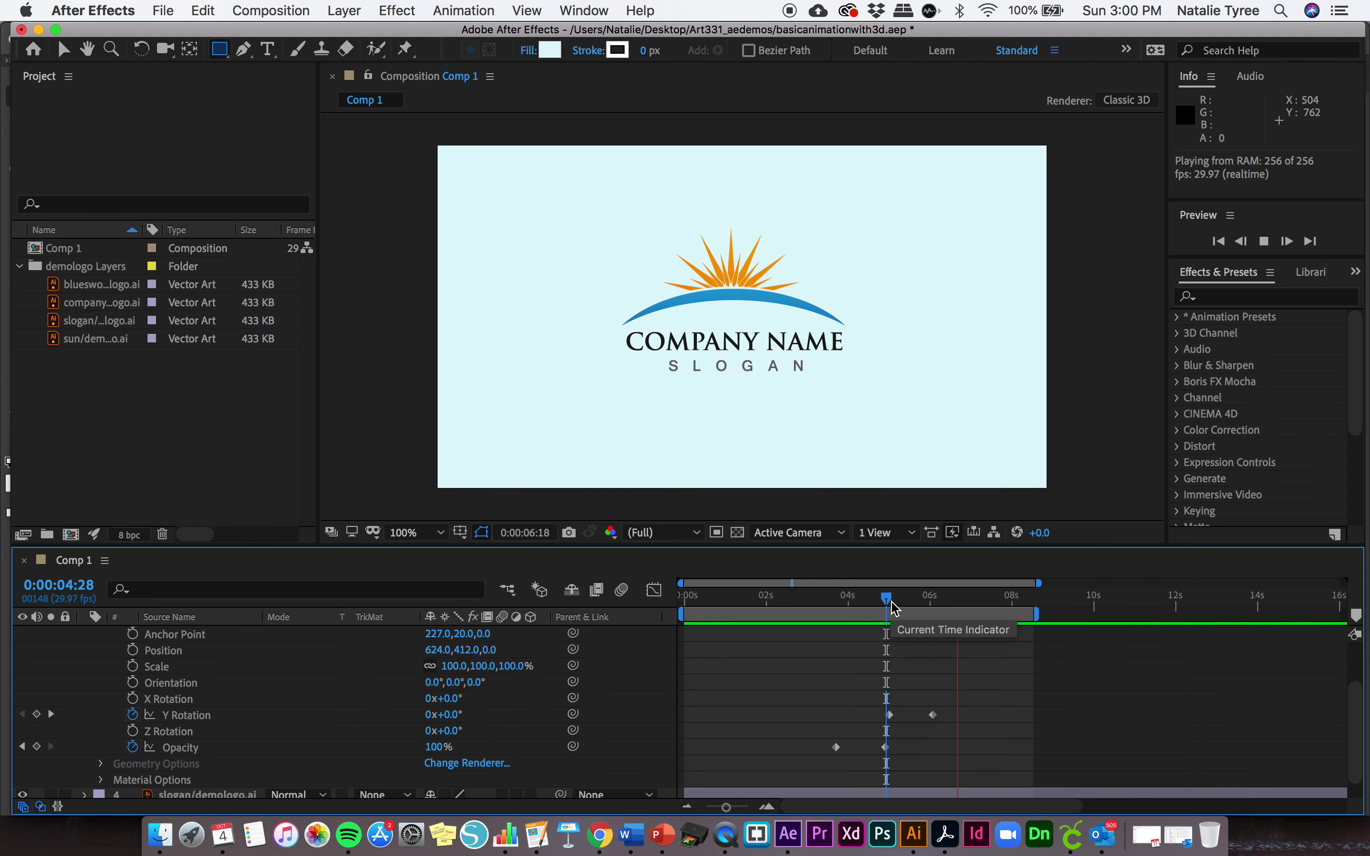
pyautogui.press('space')
pyautogui.moveTo(973, 601); pyautogui.dragTo(813, 610)
pyautogui.press('space')
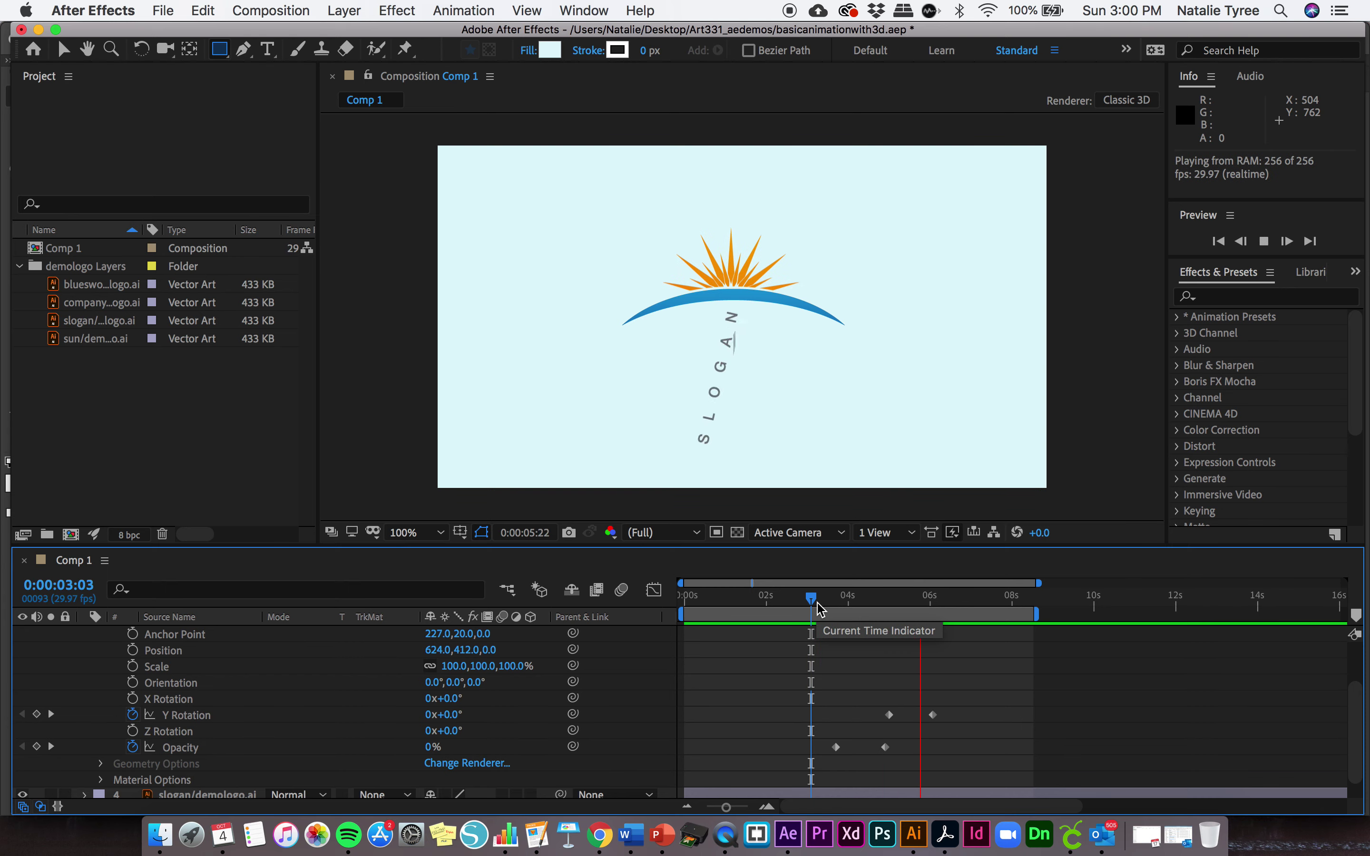
pyautogui.press('space')
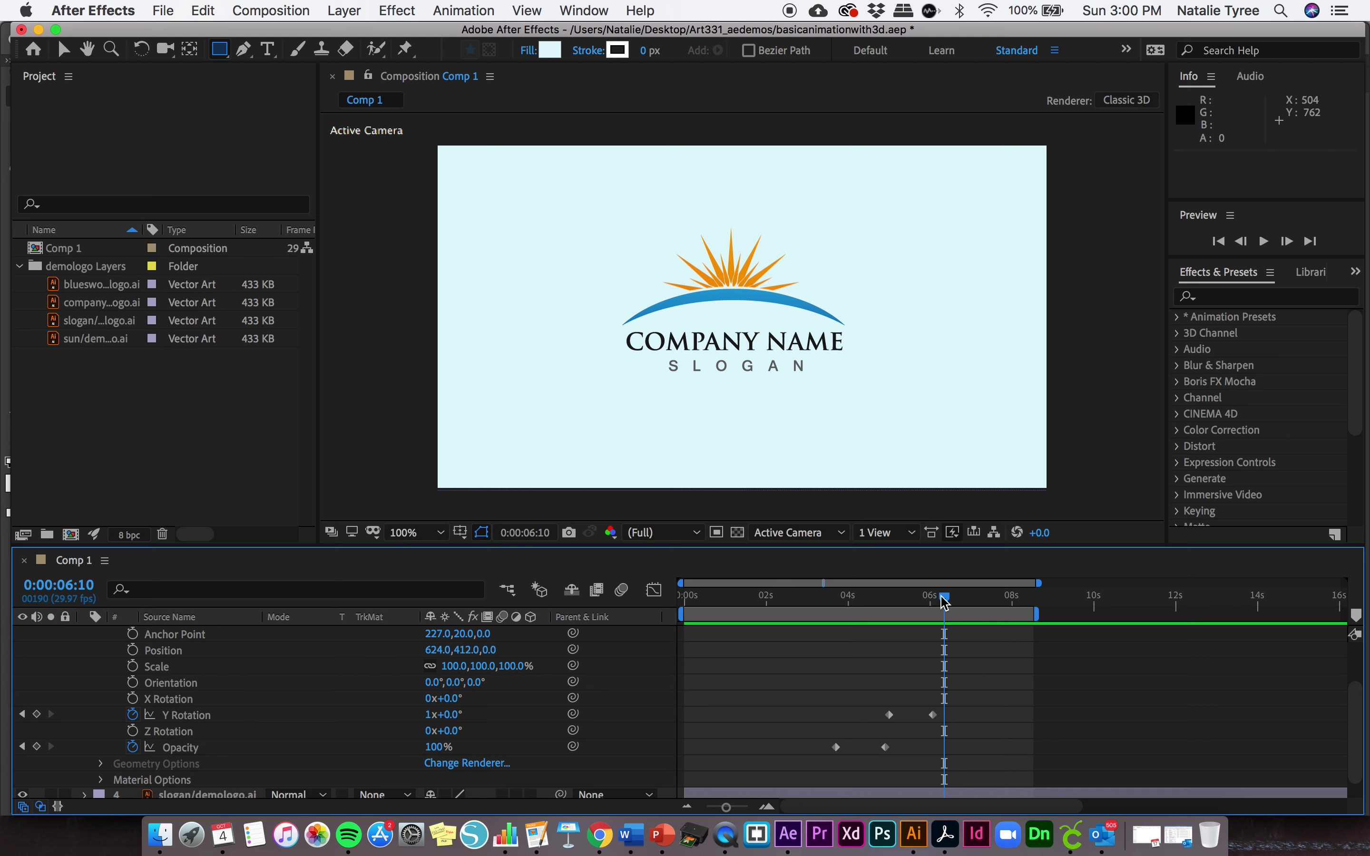
# Shift the last Y Rotation keyframe to 0:00:06:28 and set the number of turns to 2 at 0:00:06:04.
pyautogui.moveTo(945, 601); pyautogui.dragTo(936, 607)
pyautogui.moveTo(932, 716); pyautogui.dragTo(970, 716)
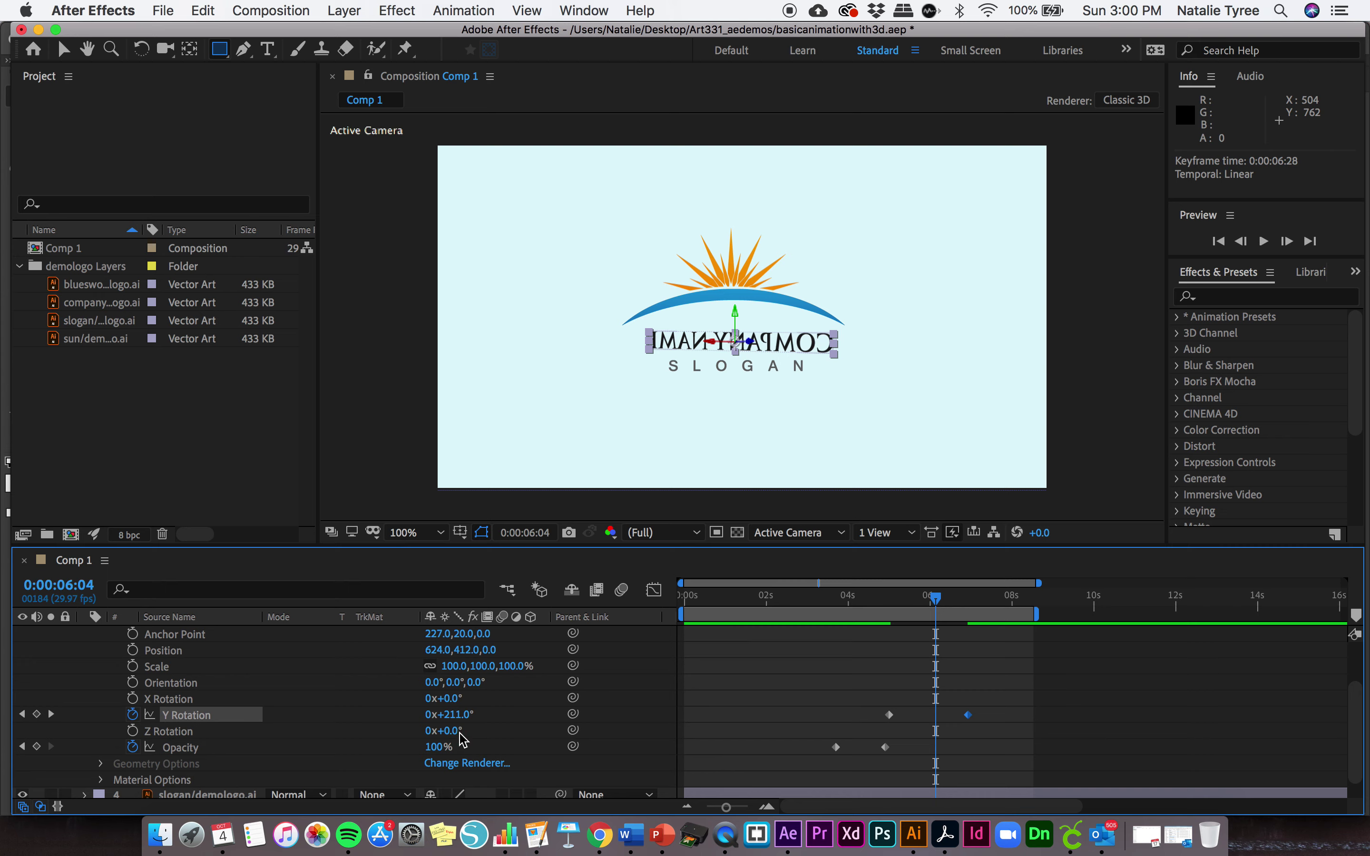
pyautogui.click(432, 716)
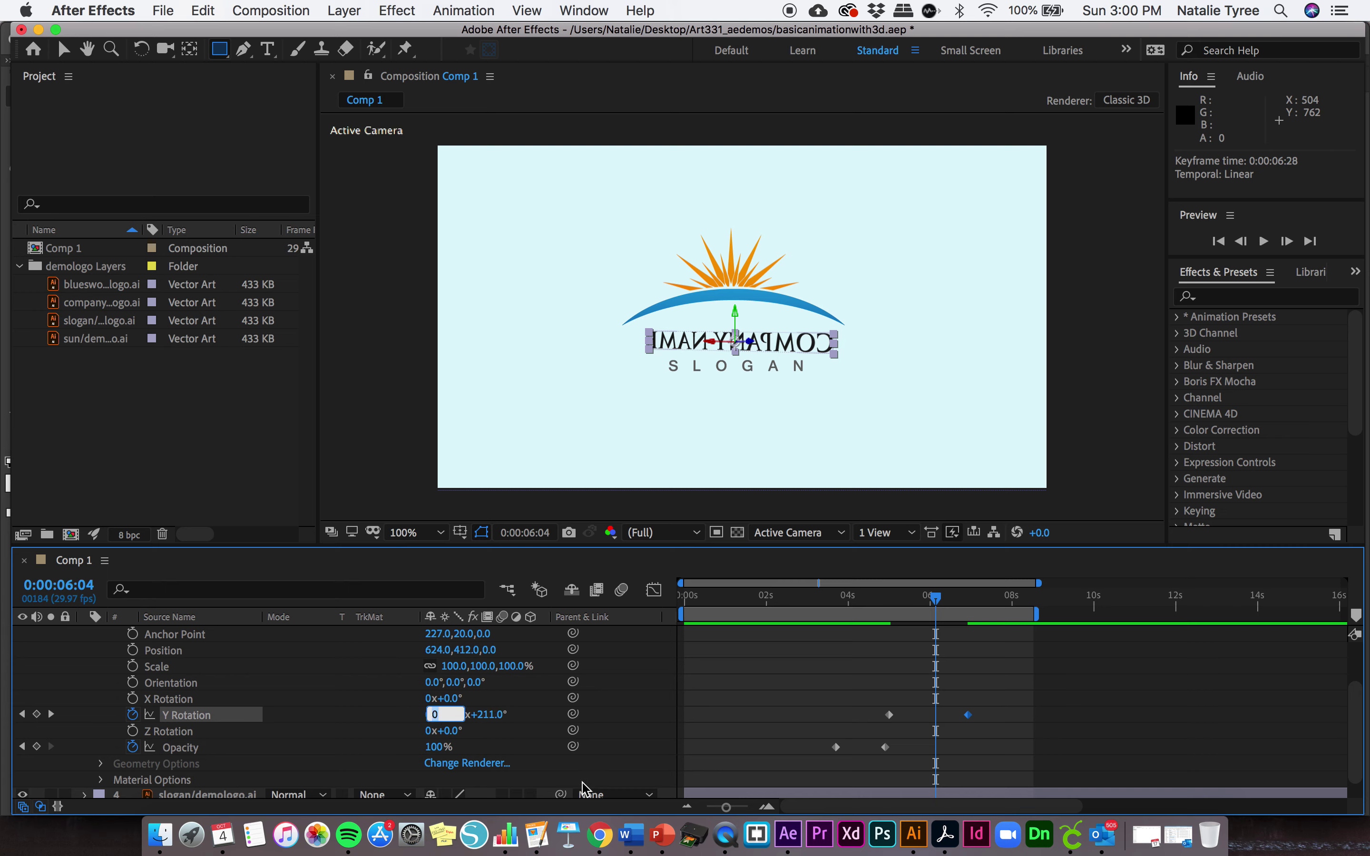
pyautogui.write('2')
pyautogui.press('Return')
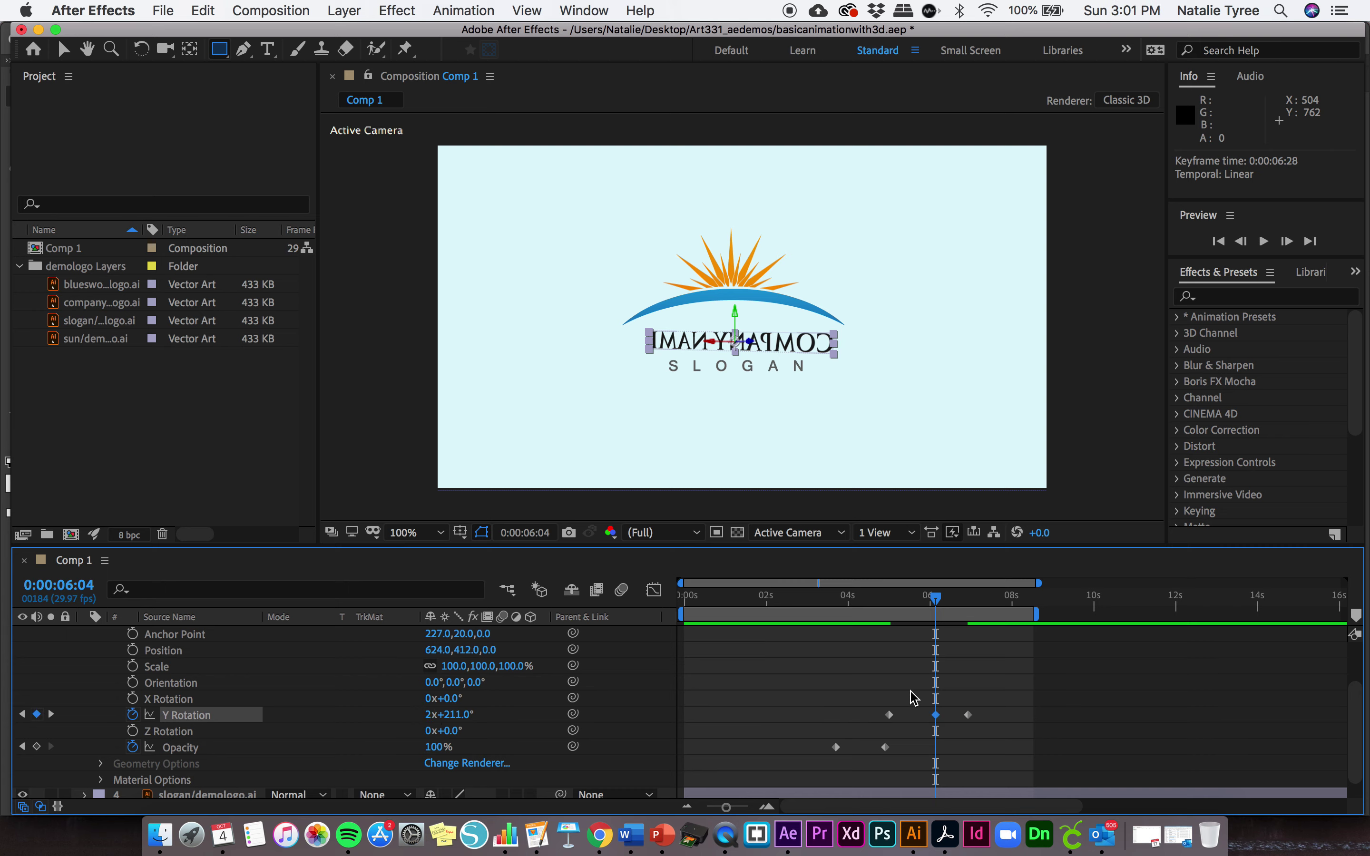
# Play back the revised Y Rotation of the company name from 0:00:04:28.
pyautogui.moveTo(938, 600); pyautogui.dragTo(888, 602)
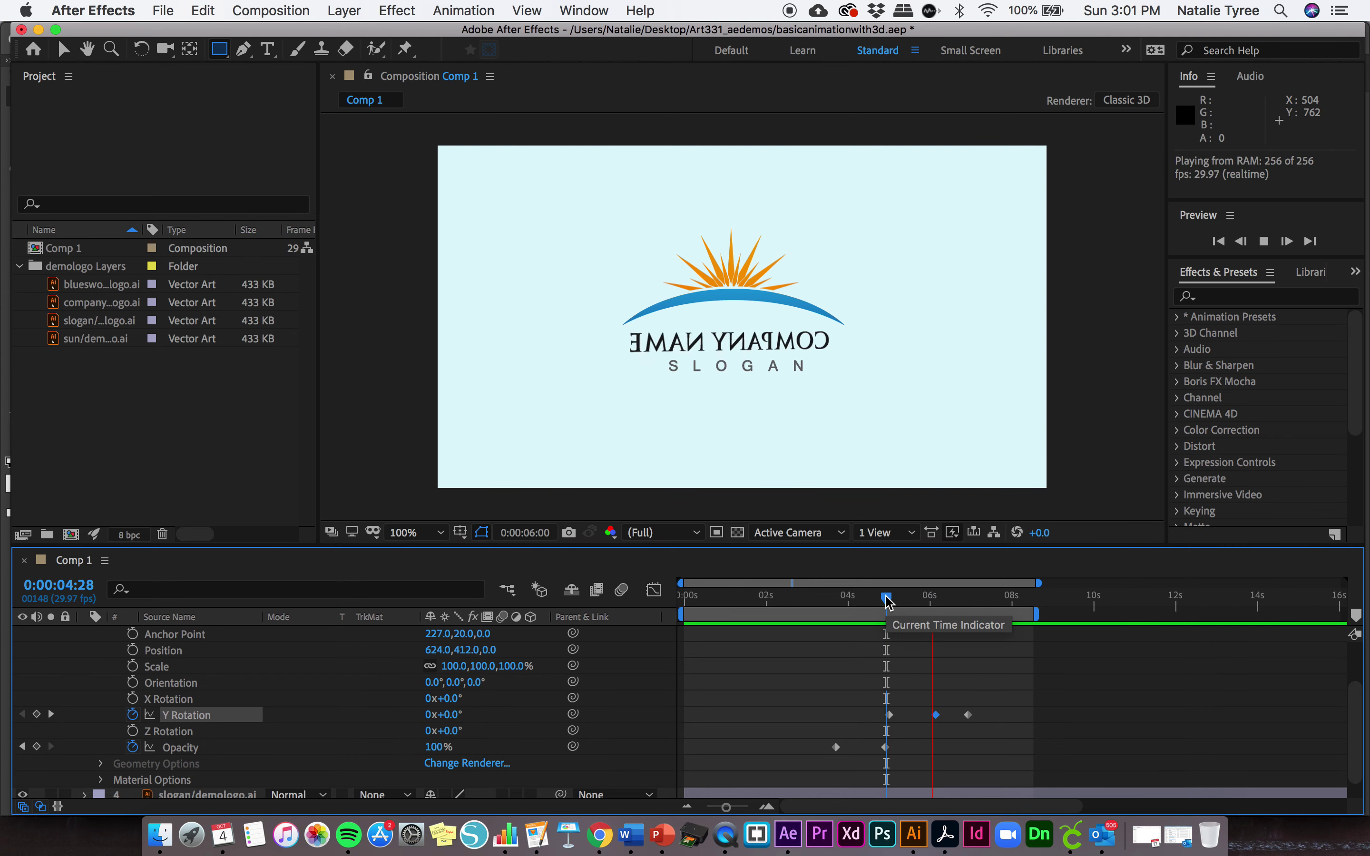
pyautogui.press('space')
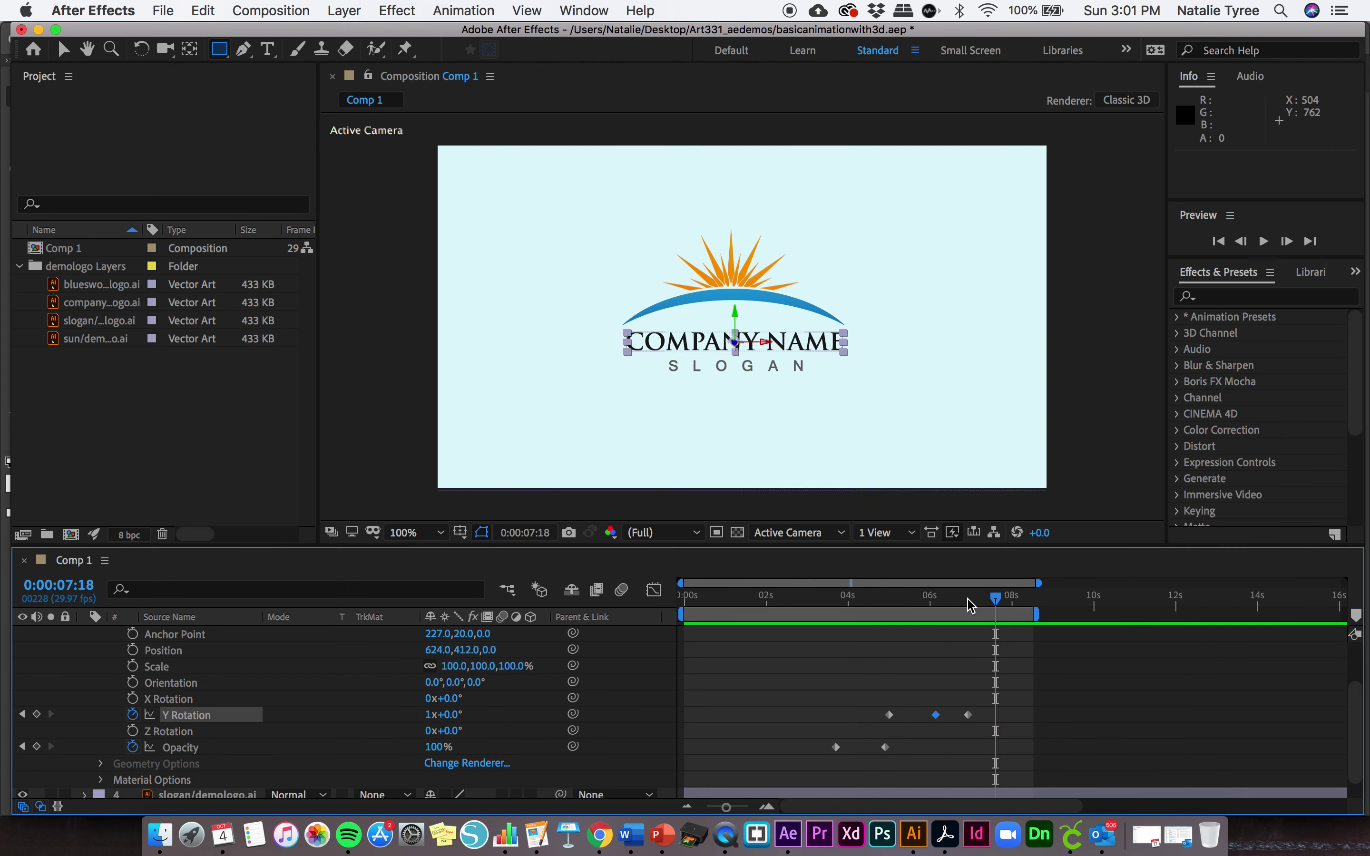
# Hide the slogan/demologo.ai layer and preview the company name's spin on its own from 0:00:04:19.
pyautogui.scroll(-1, 68, 725)
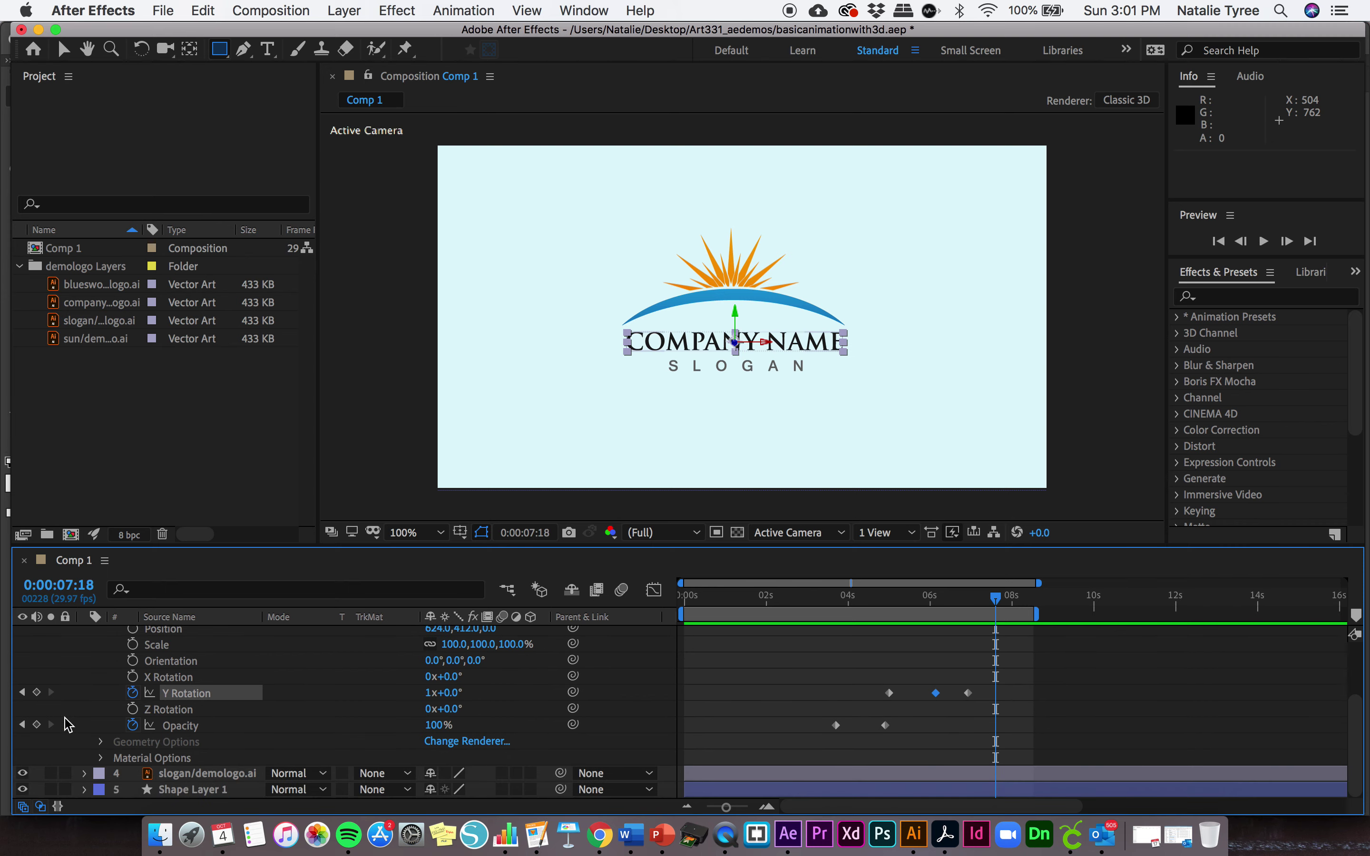
pyautogui.click(22, 773)
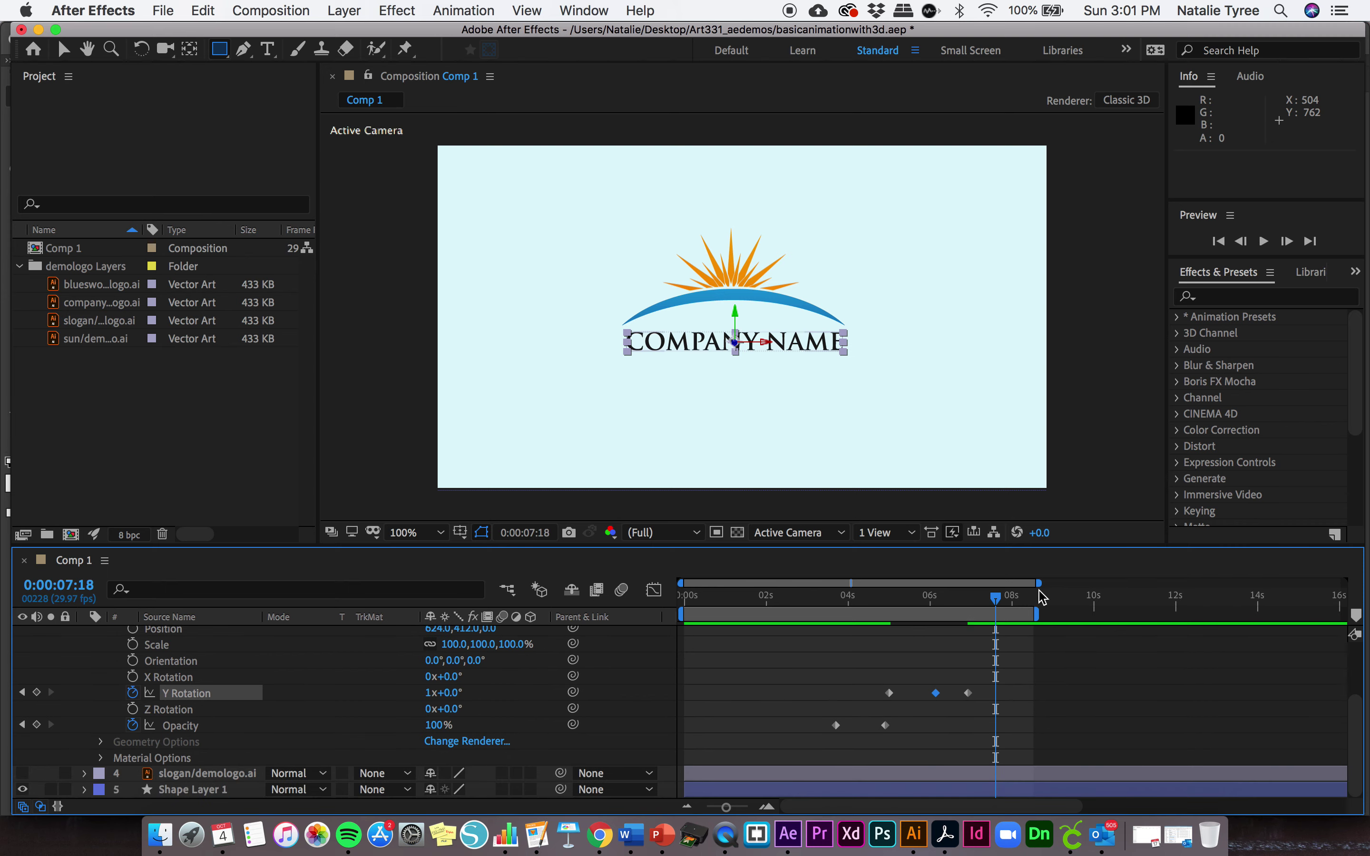
pyautogui.moveTo(998, 604); pyautogui.dragTo(876, 602)
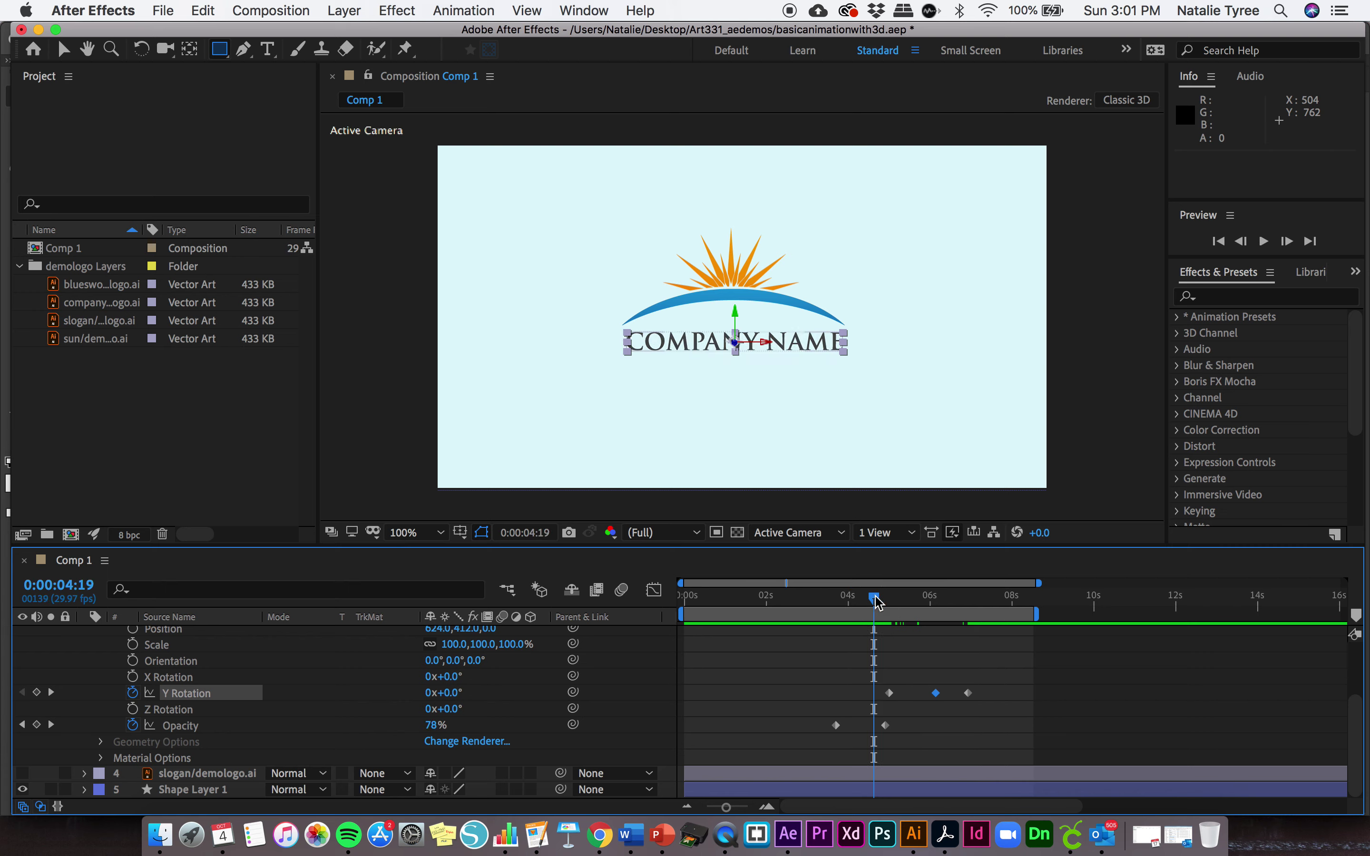
pyautogui.press('space')
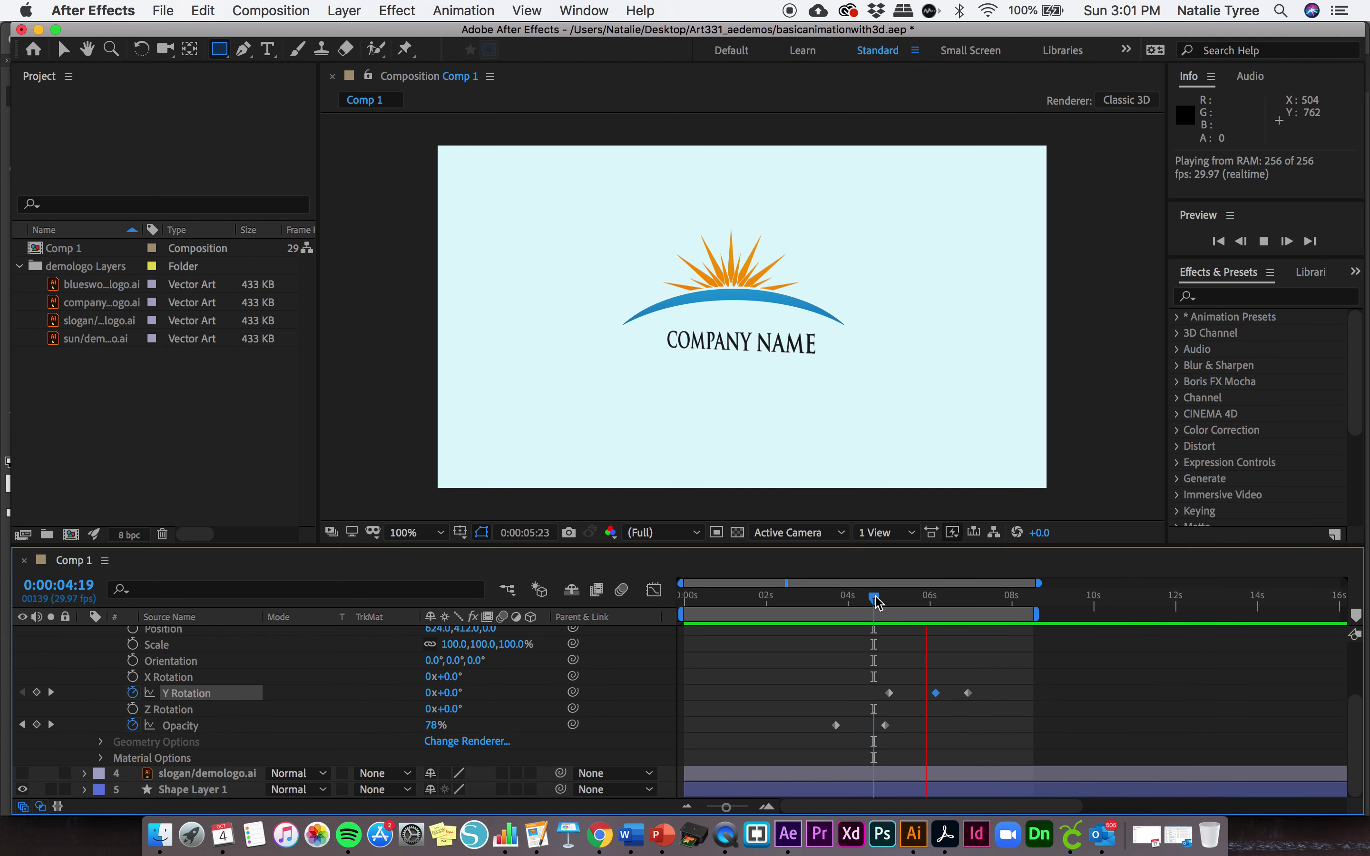
pyautogui.press('space')
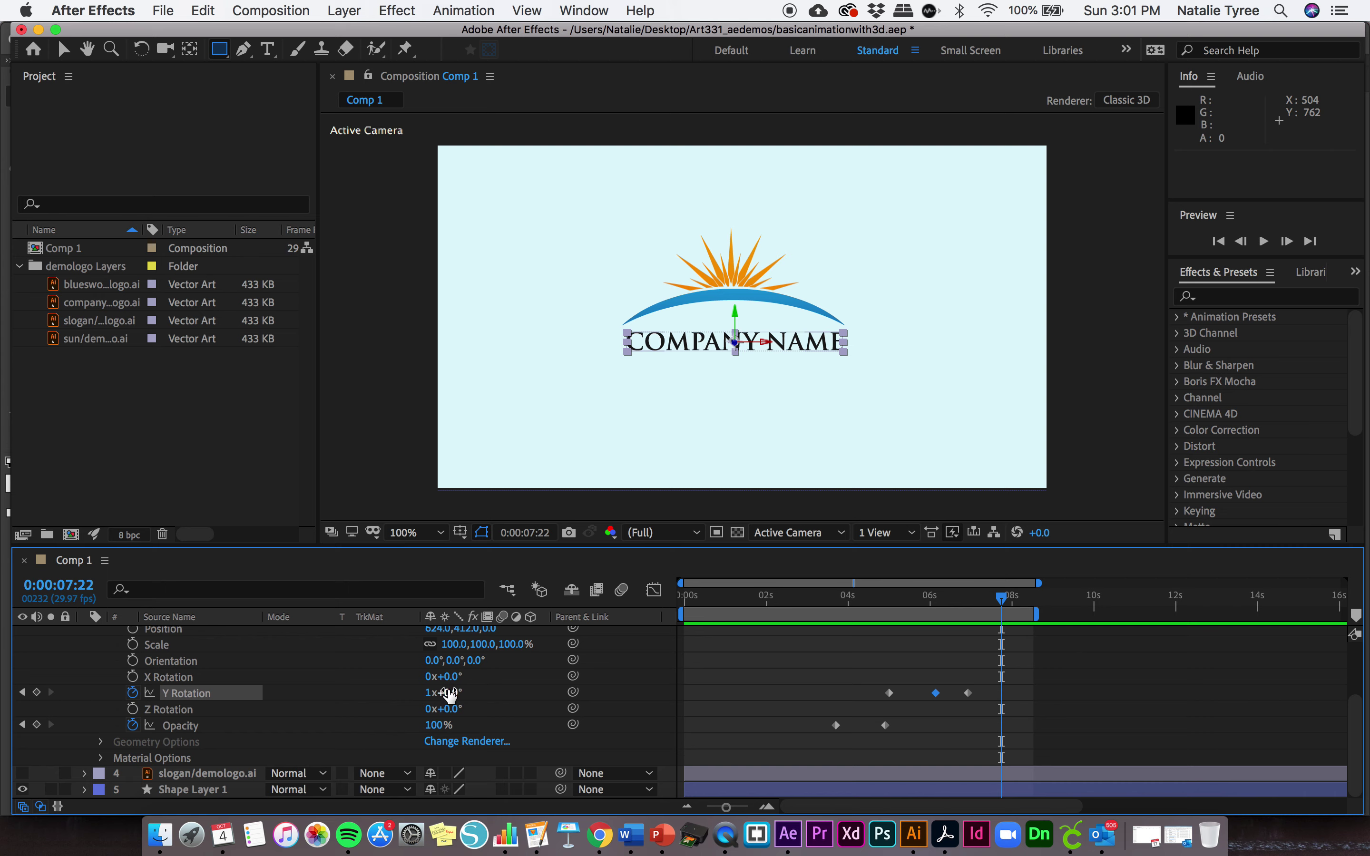
# Delete the company name's last Y Rotation keyframe at 0:00:06:28.
pyautogui.moveTo(1006, 610); pyautogui.dragTo(896, 613)
pyautogui.click(968, 693)
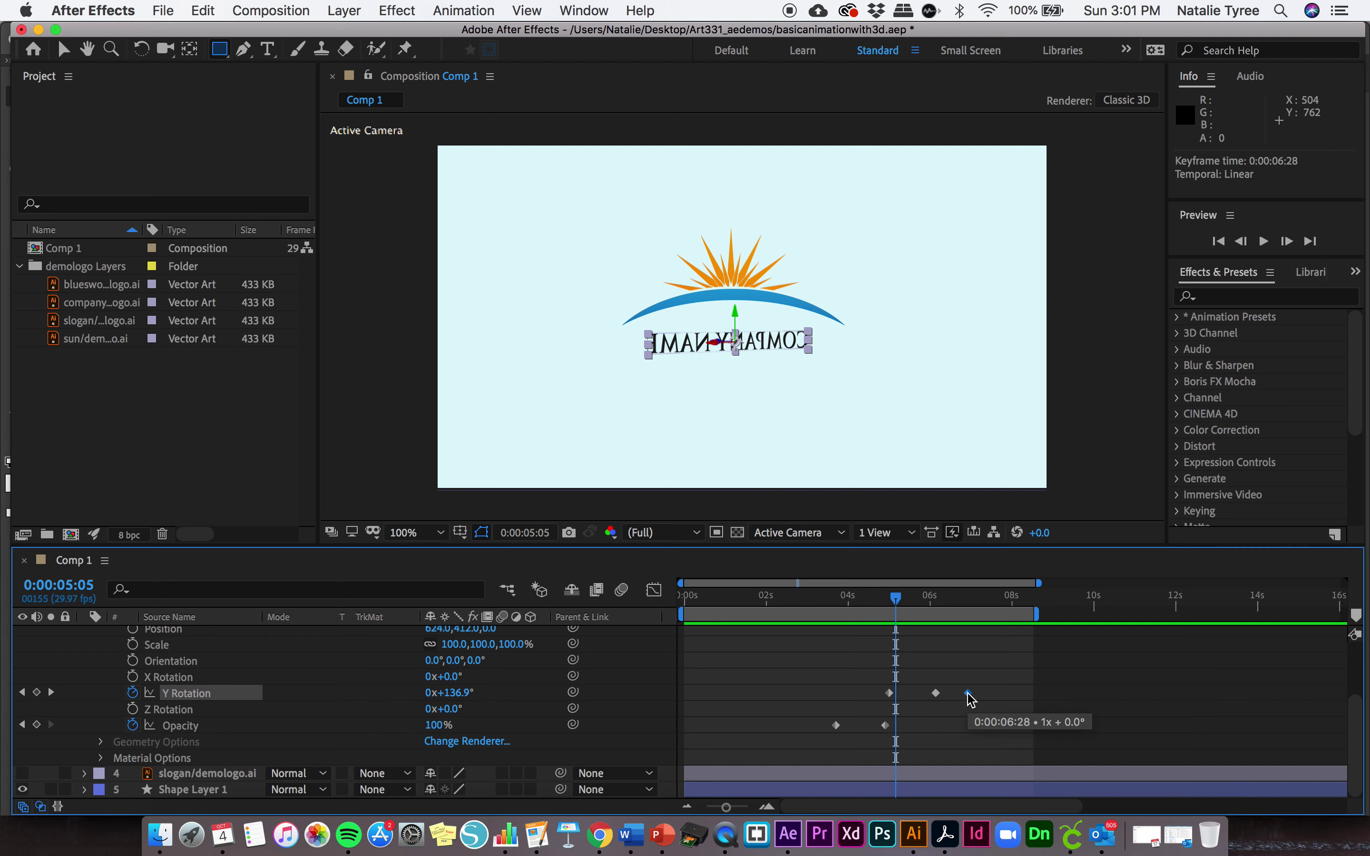
pyautogui.press('Delete')
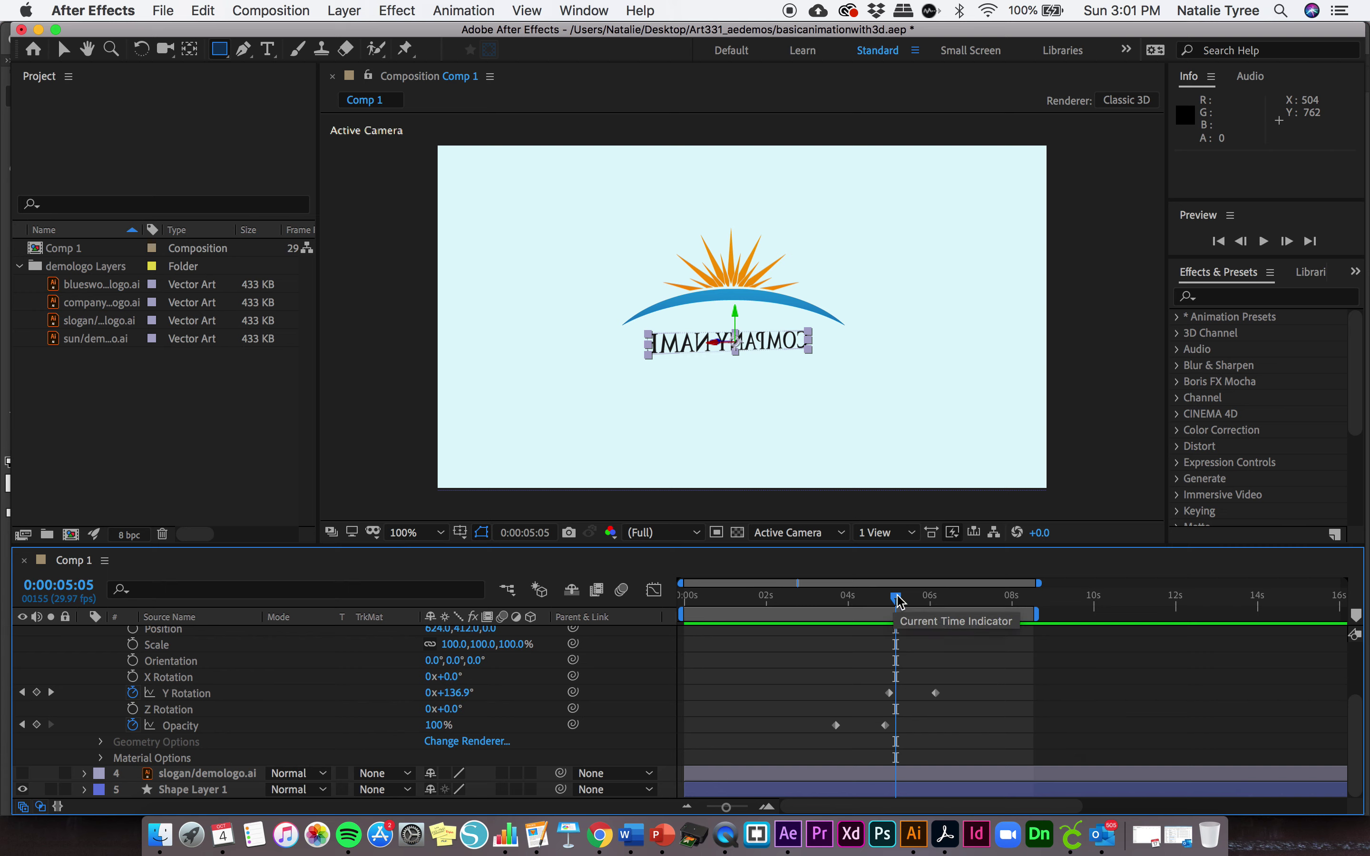
# Preview the company name's shortened Y Rotation from 0:00:04:29 and return the playhead to 0:00:05:01.
pyautogui.moveTo(899, 600); pyautogui.dragTo(890, 602)
pyautogui.press('space')
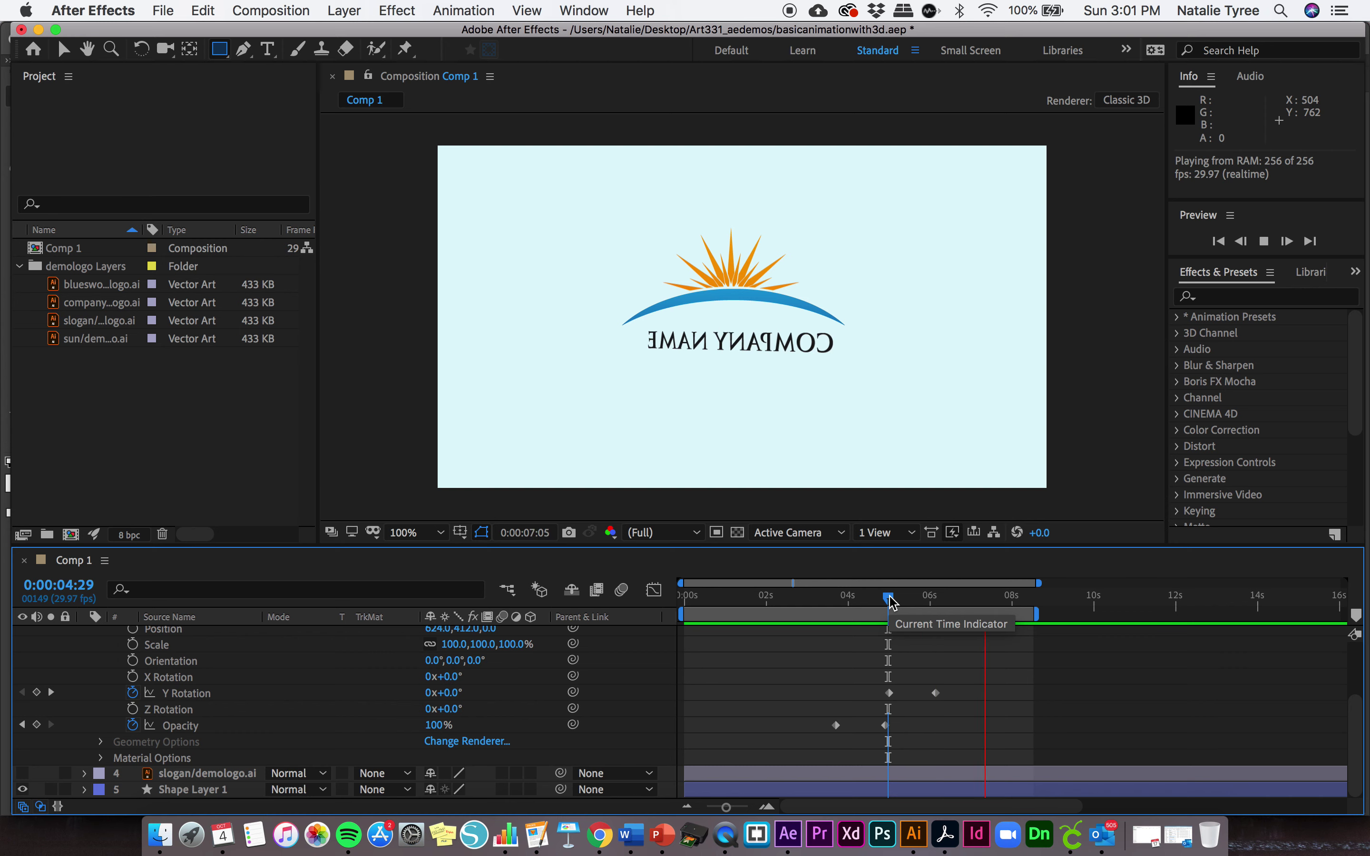
pyautogui.press('space')
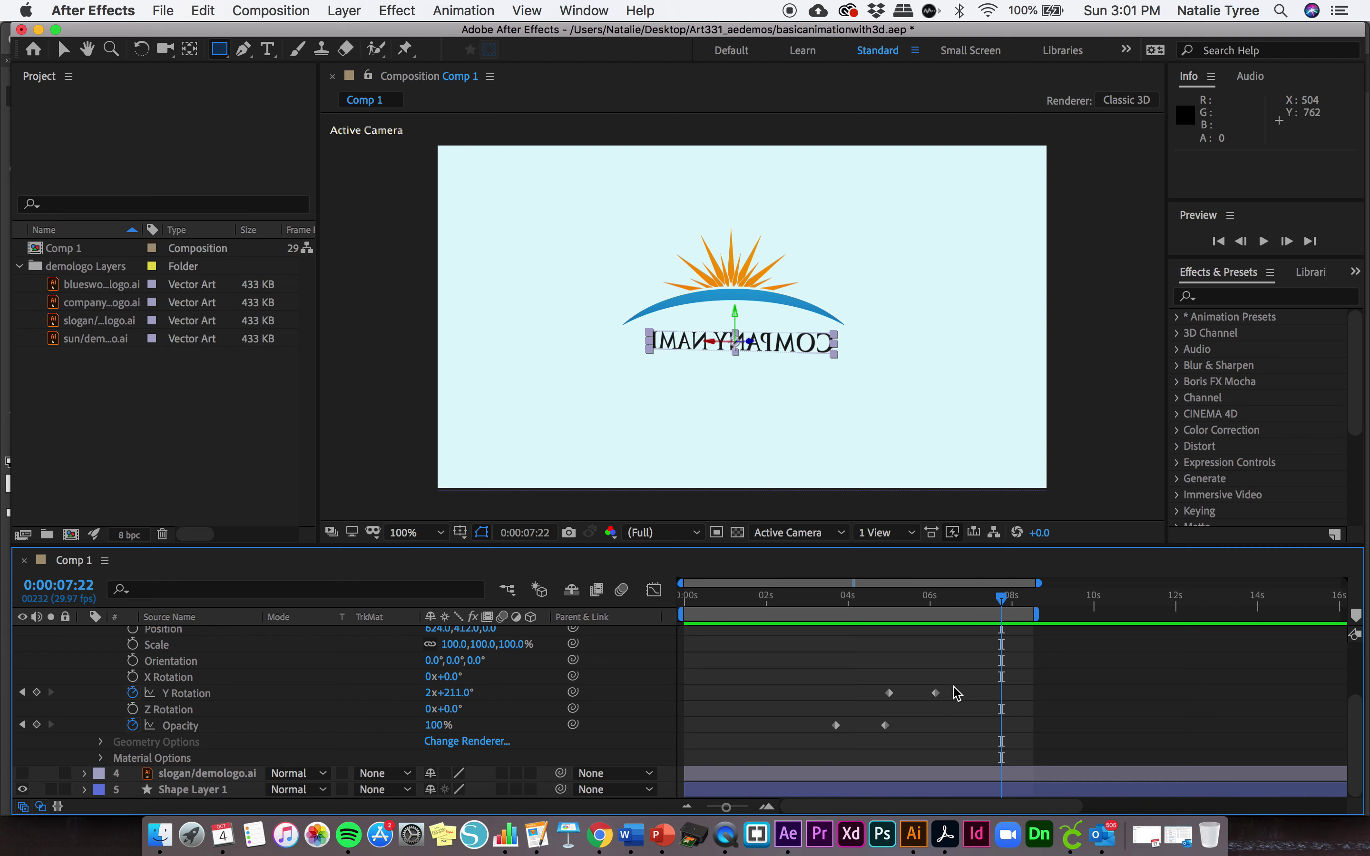
pyautogui.moveTo(1004, 612); pyautogui.dragTo(890, 626)
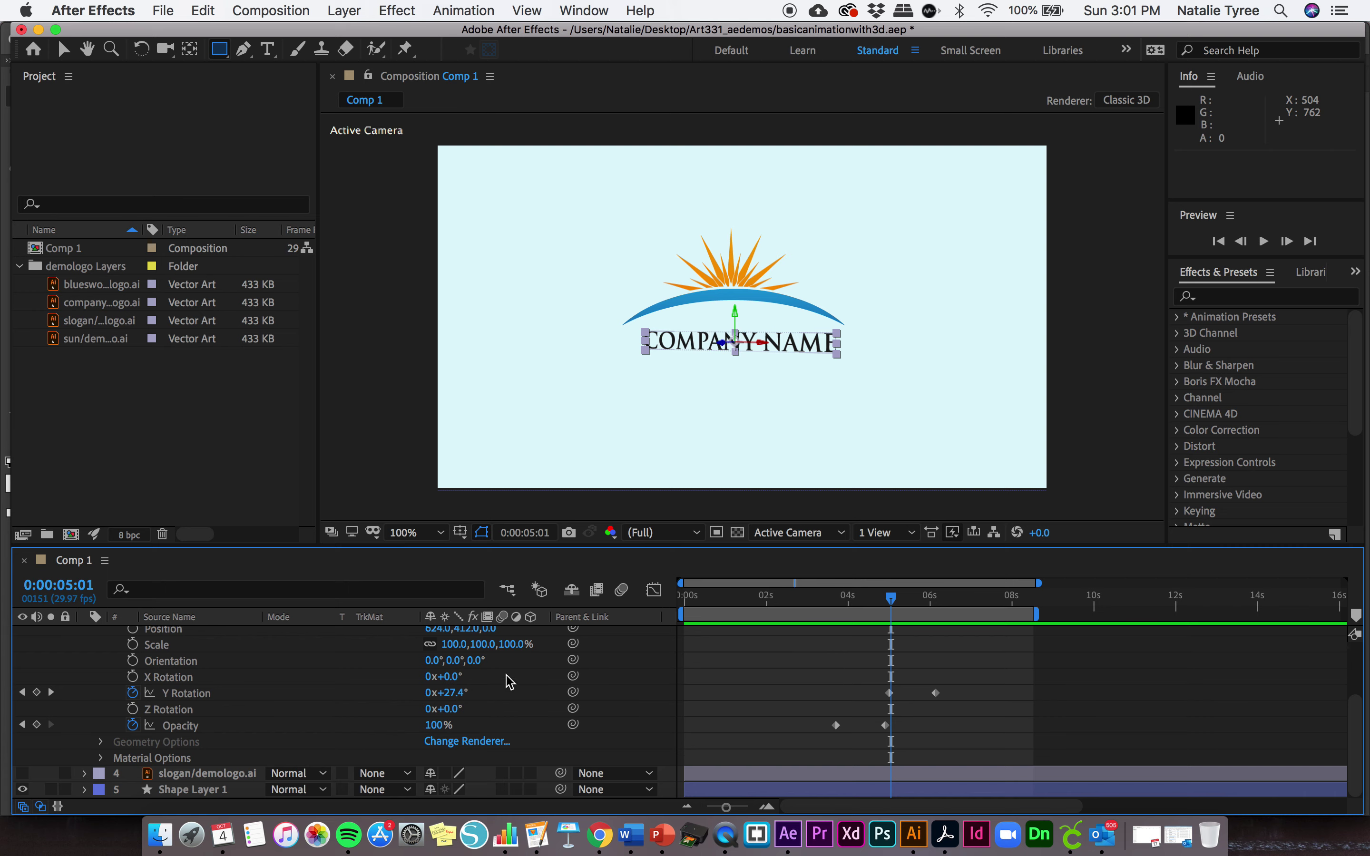
# Expand the sun/demologo.ai layer's properties and make it a 3D layer.
pyautogui.scroll(3, 510, 683)
pyautogui.click(84, 635)
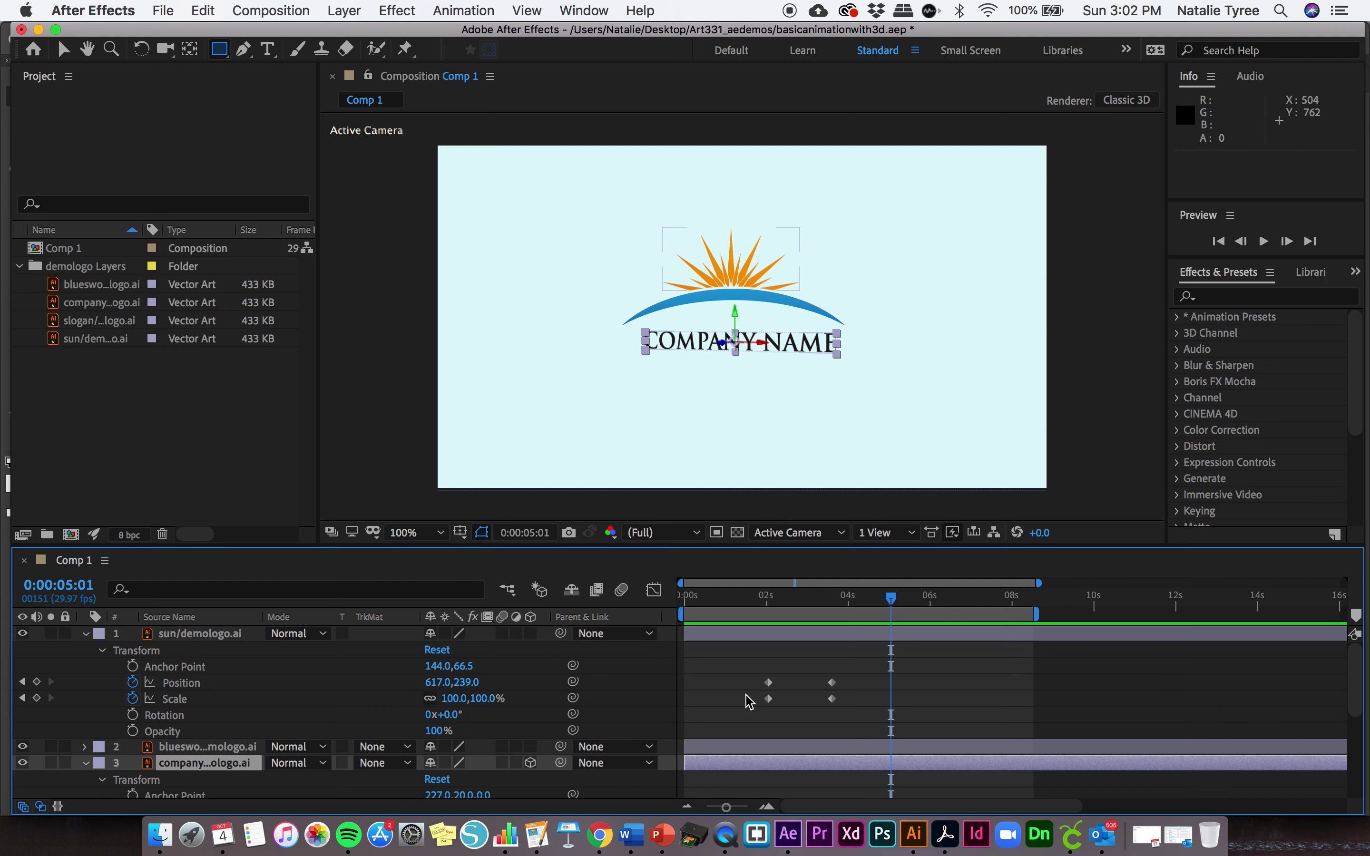
pyautogui.scroll(-2, 768, 710)
pyautogui.scroll(2, 767, 710)
pyautogui.click(531, 633)
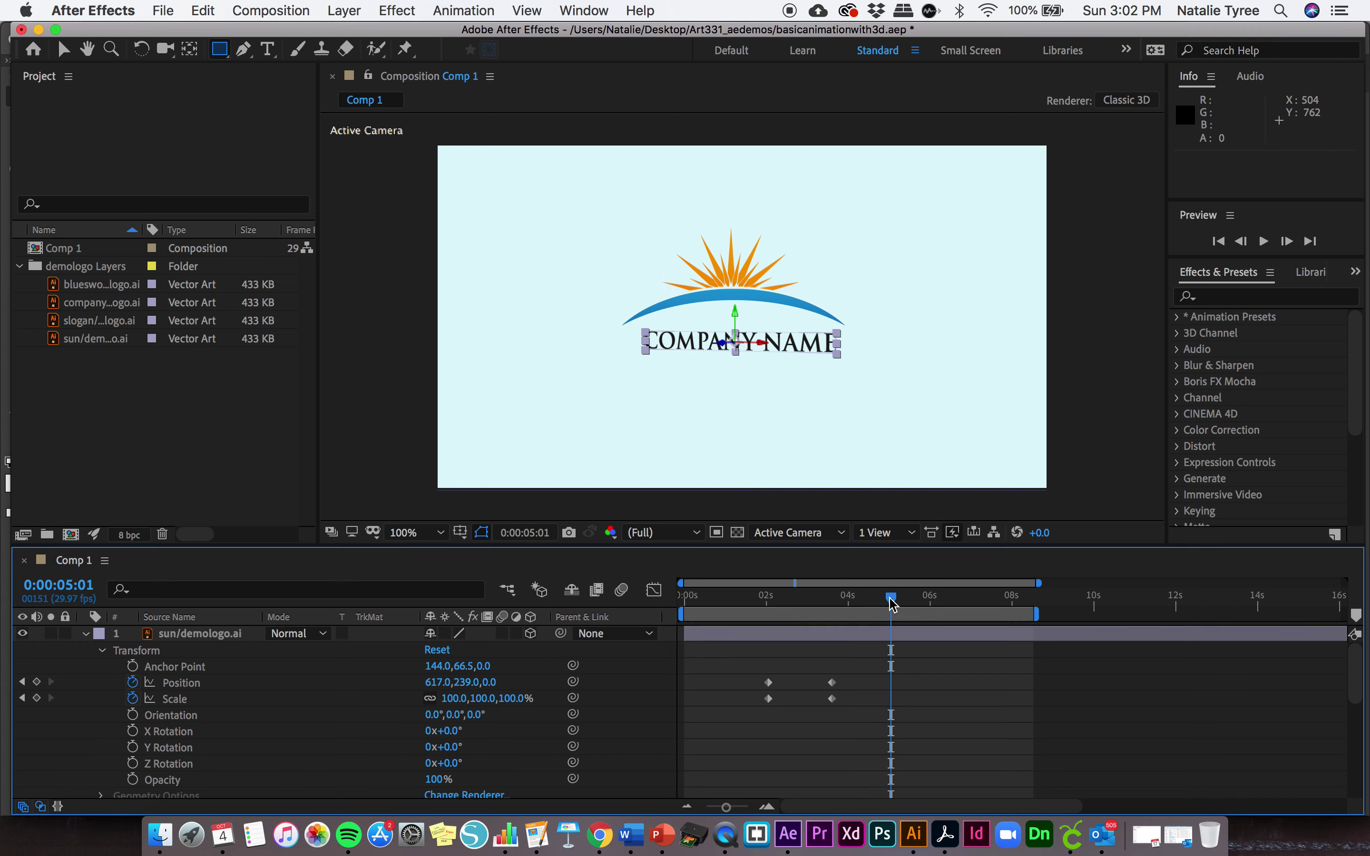
# Start X Rotation keyframes on the sun layer at 0:00:03:24 and try negative tilts such as -47° at 0:00:05:25.
pyautogui.moveTo(890, 597); pyautogui.dragTo(840, 606)
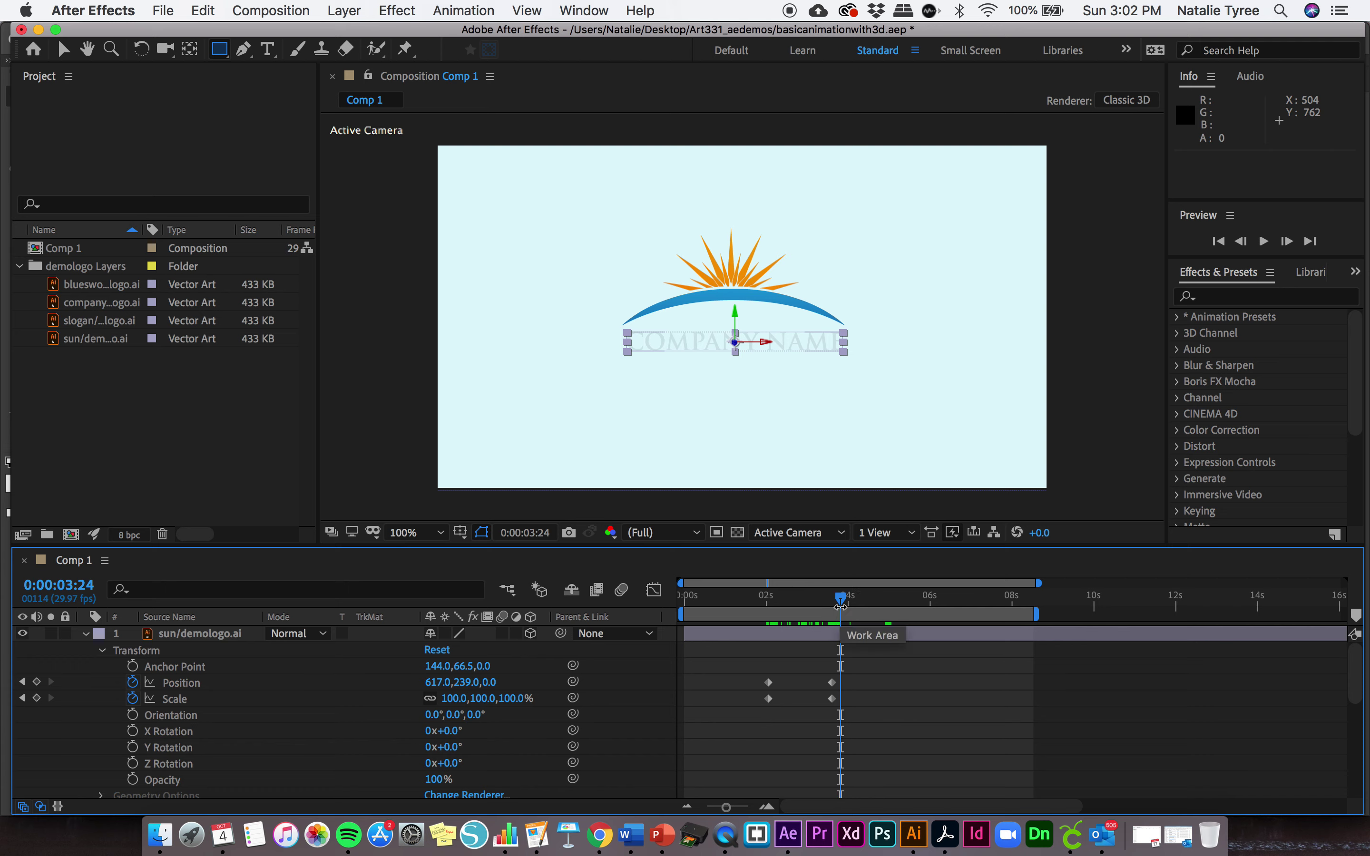
pyautogui.click(133, 731)
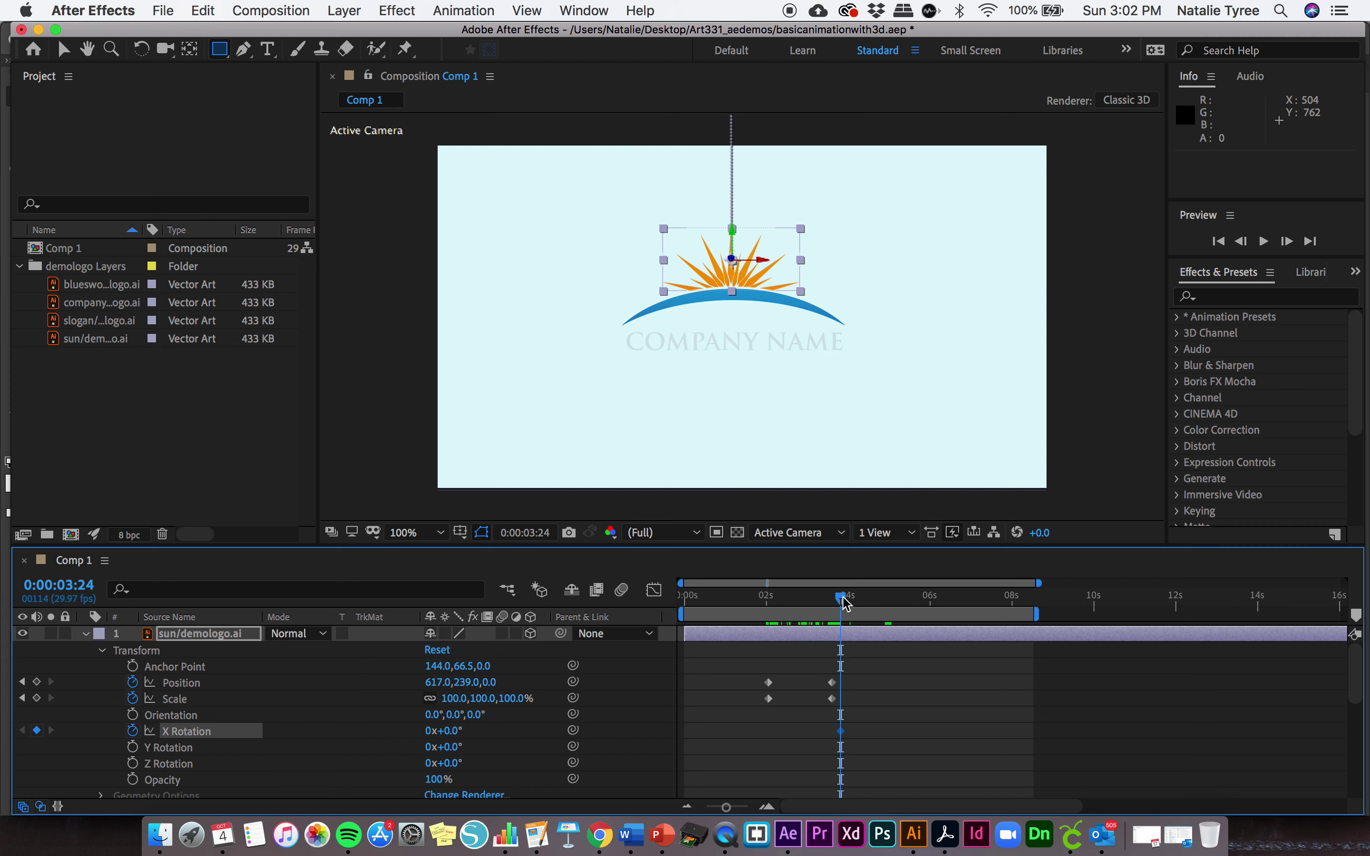
pyautogui.moveTo(843, 602); pyautogui.dragTo(924, 621)
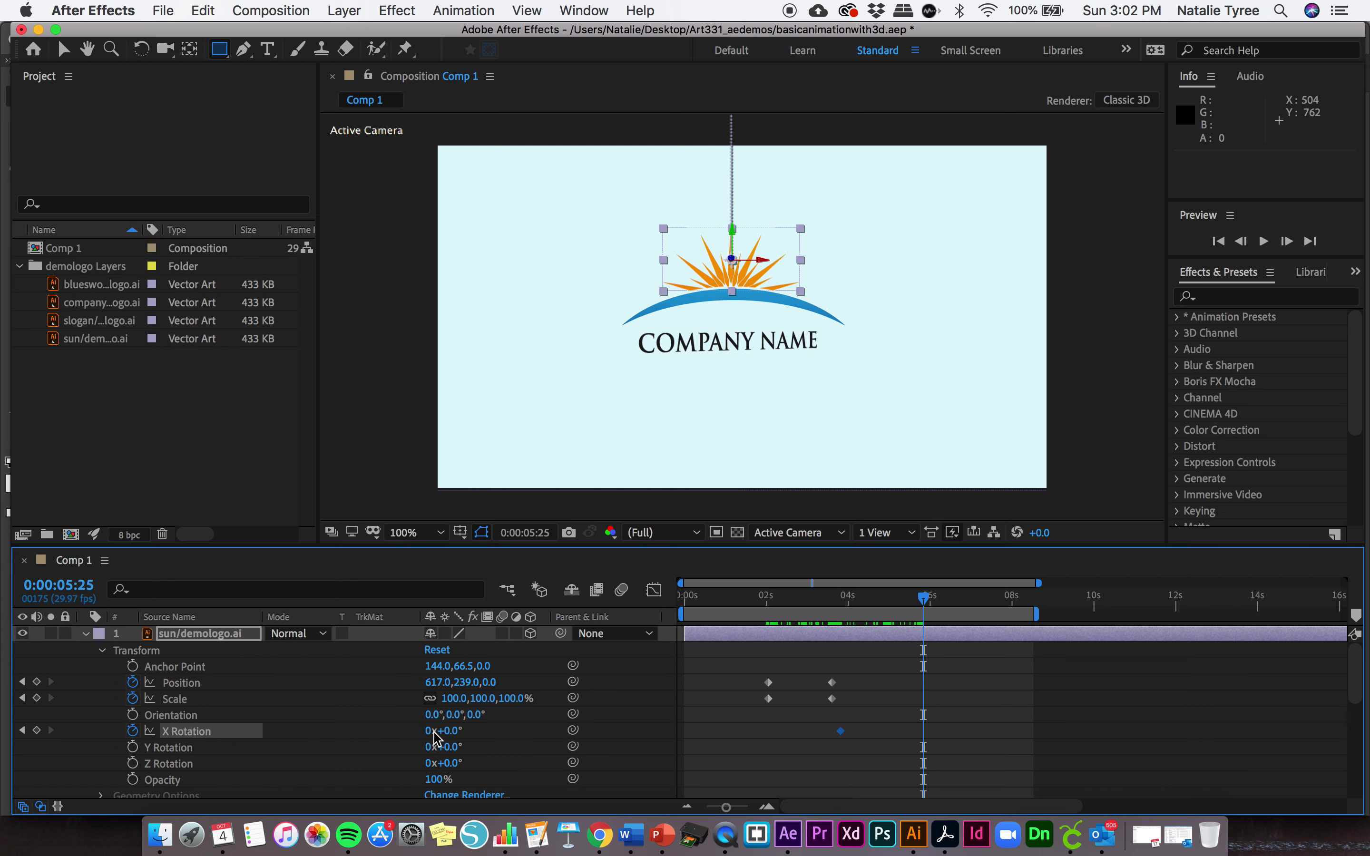
pyautogui.moveTo(451, 735); pyautogui.dragTo(394, 726)
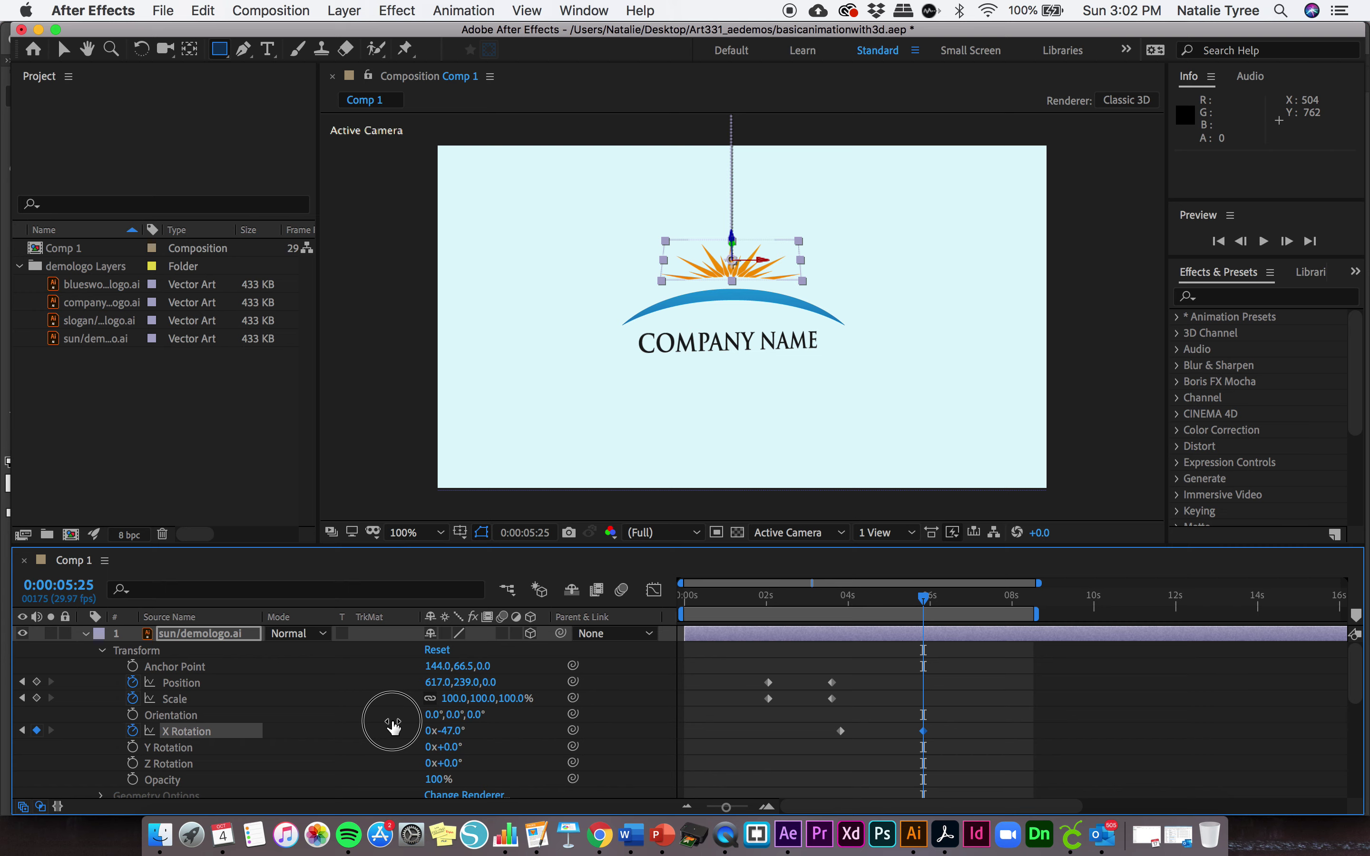
pyautogui.moveTo(393, 726); pyautogui.dragTo(448, 736)
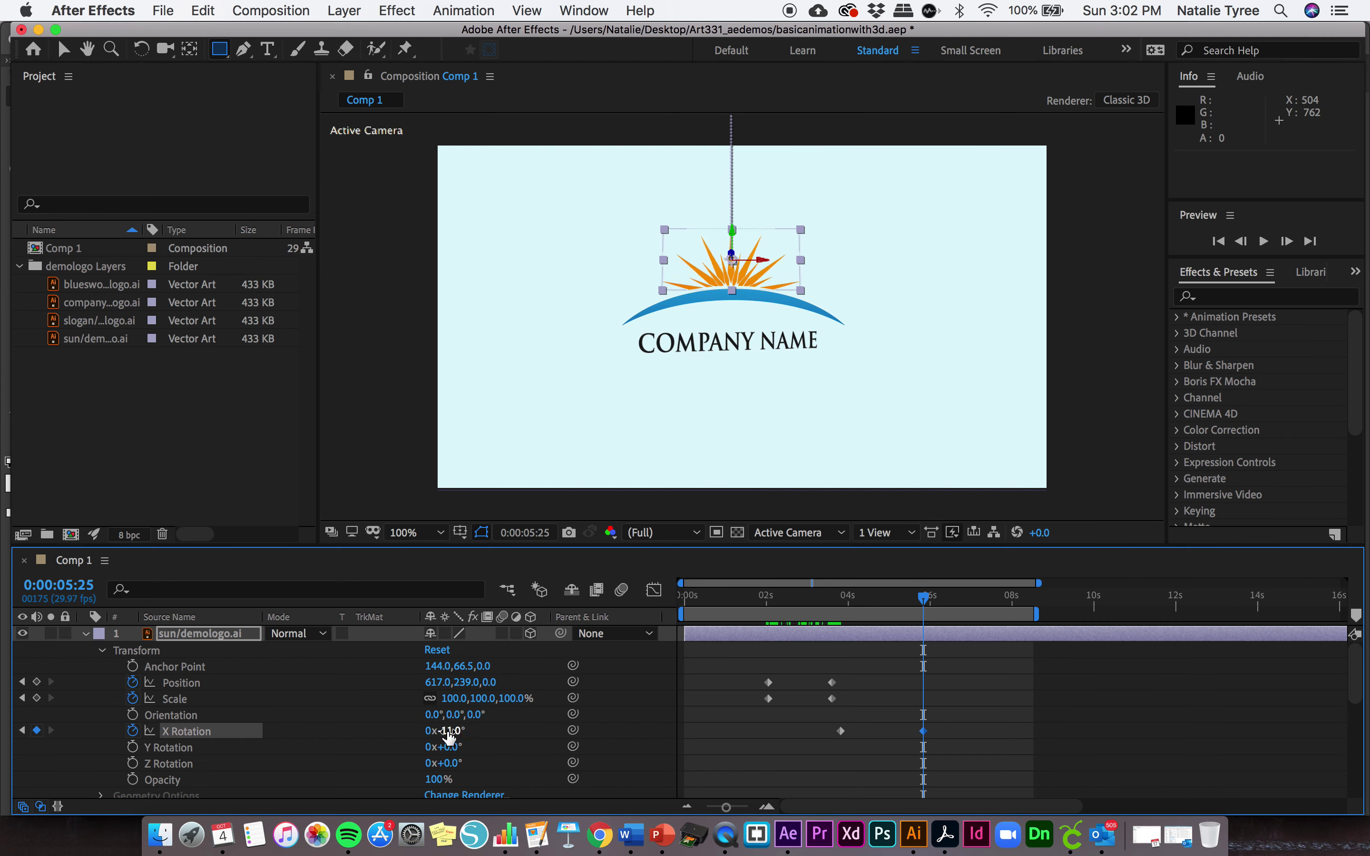
# Set the sun layer's X Rotation to 1x+0.0° at 0:00:05:25.
pyautogui.click(450, 732)
pyautogui.write('0')
pyautogui.click(430, 732)
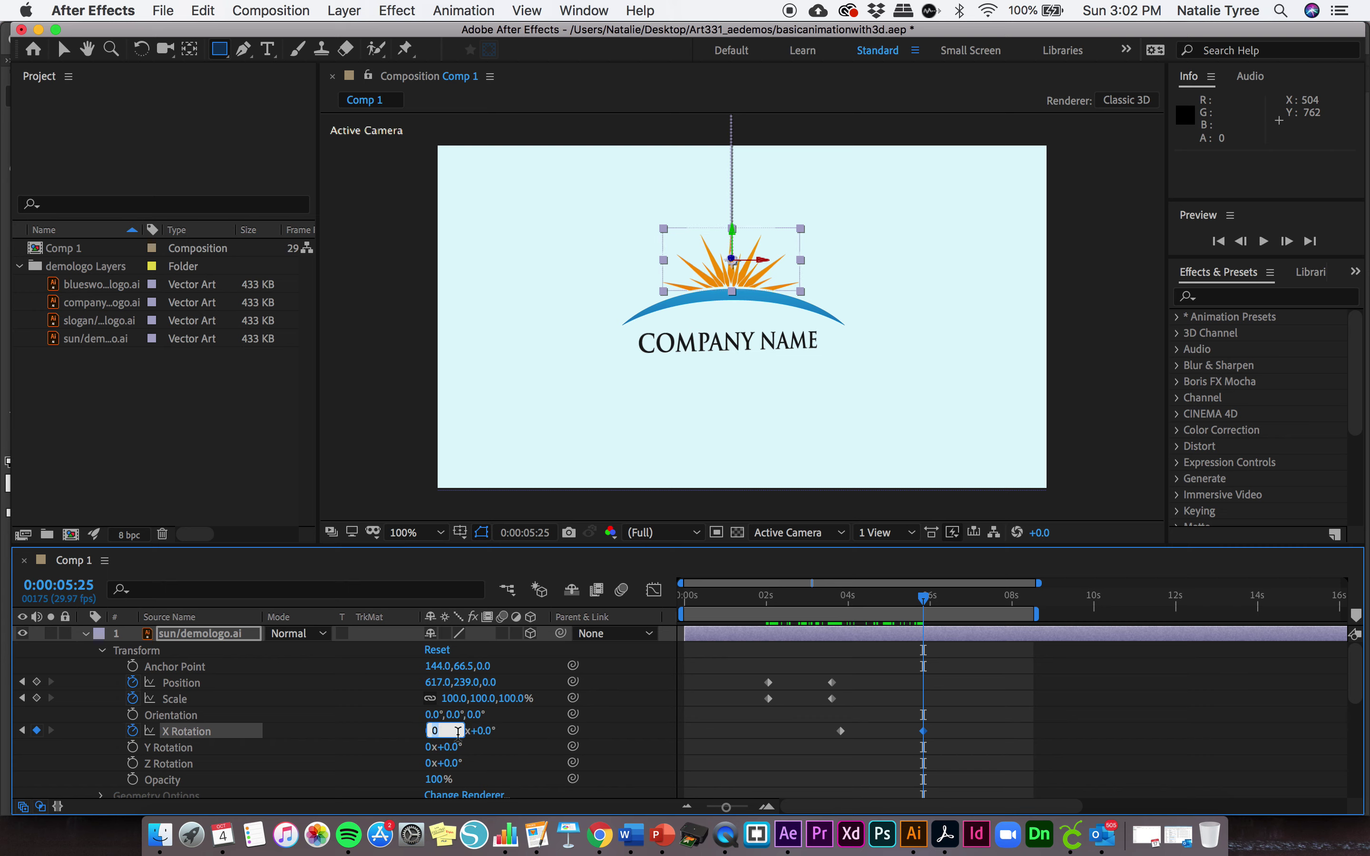
pyautogui.click(480, 739)
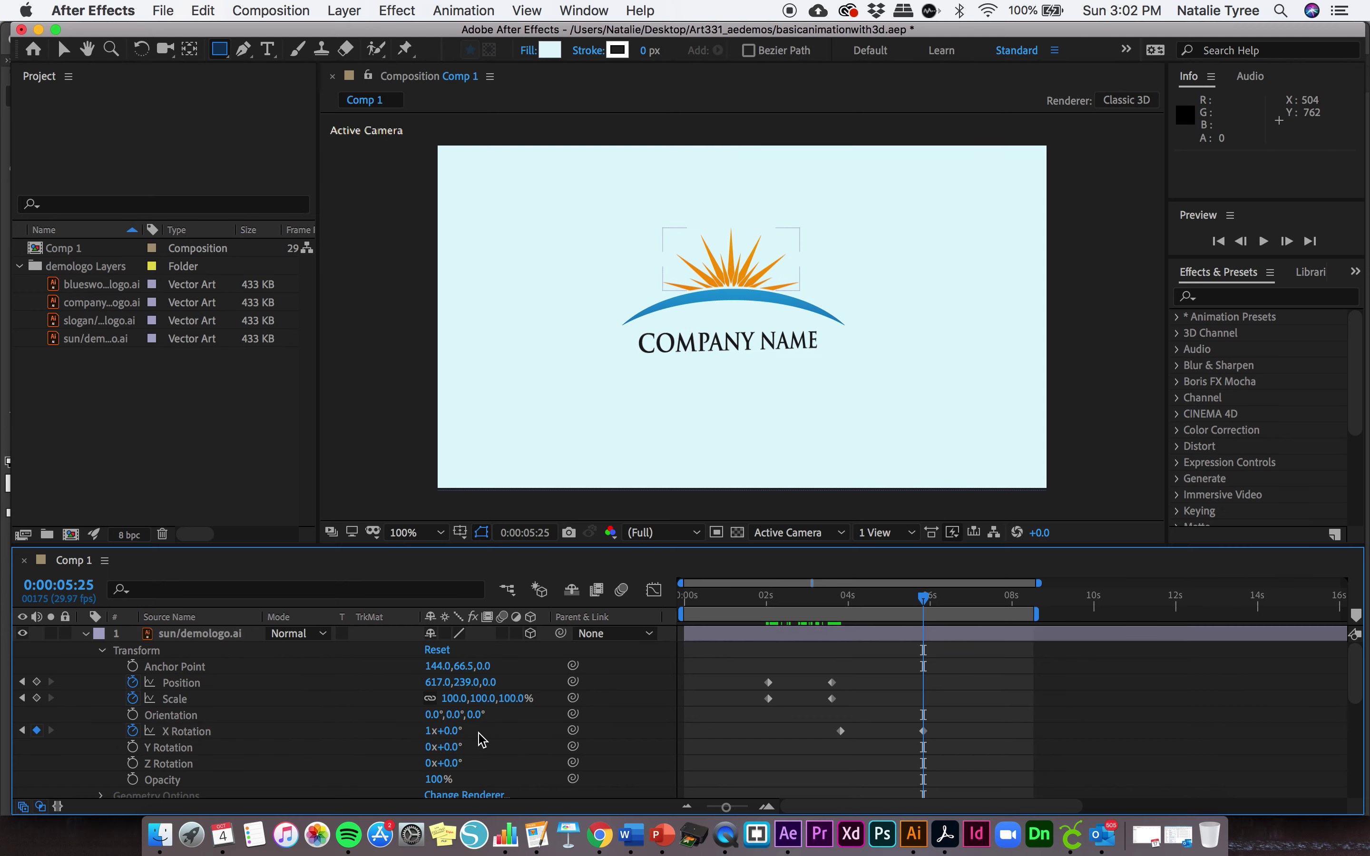
# Preview the sun's X Rotation from 0:00:03:12 and return the playhead to 0:00:02:26.
pyautogui.moveTo(924, 599); pyautogui.dragTo(824, 610)
pyautogui.press('space')
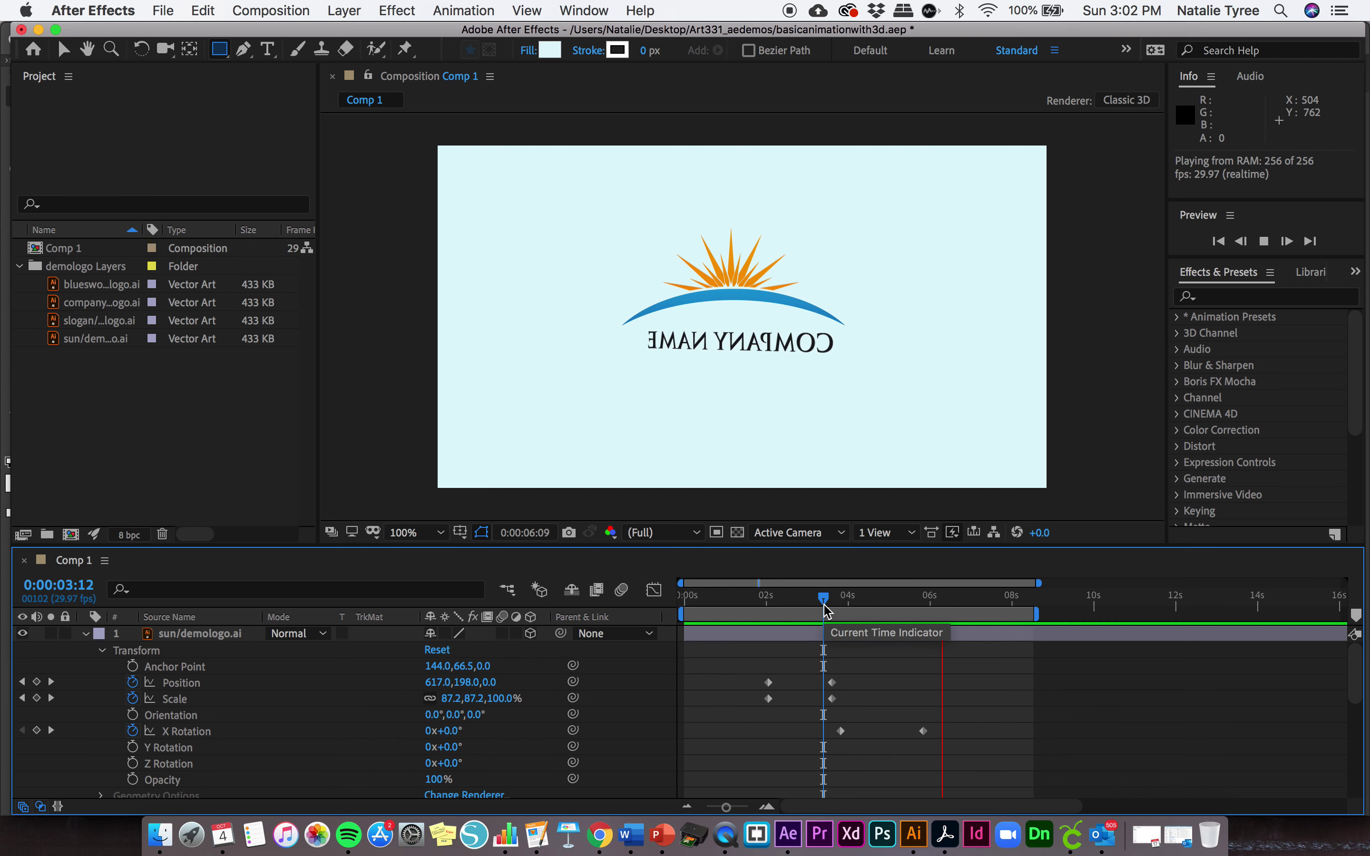
pyautogui.press('space')
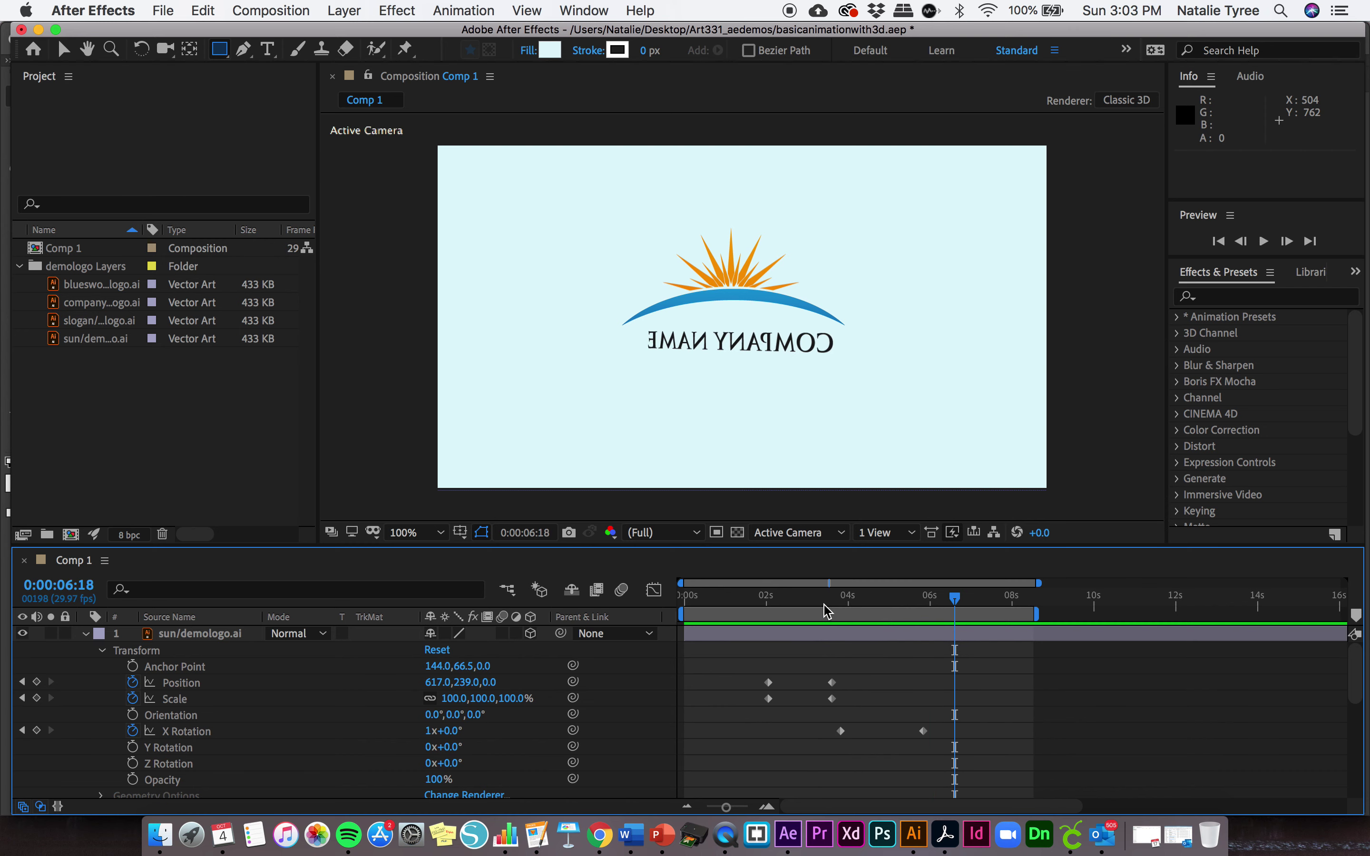
pyautogui.moveTo(959, 605); pyautogui.dragTo(804, 666)
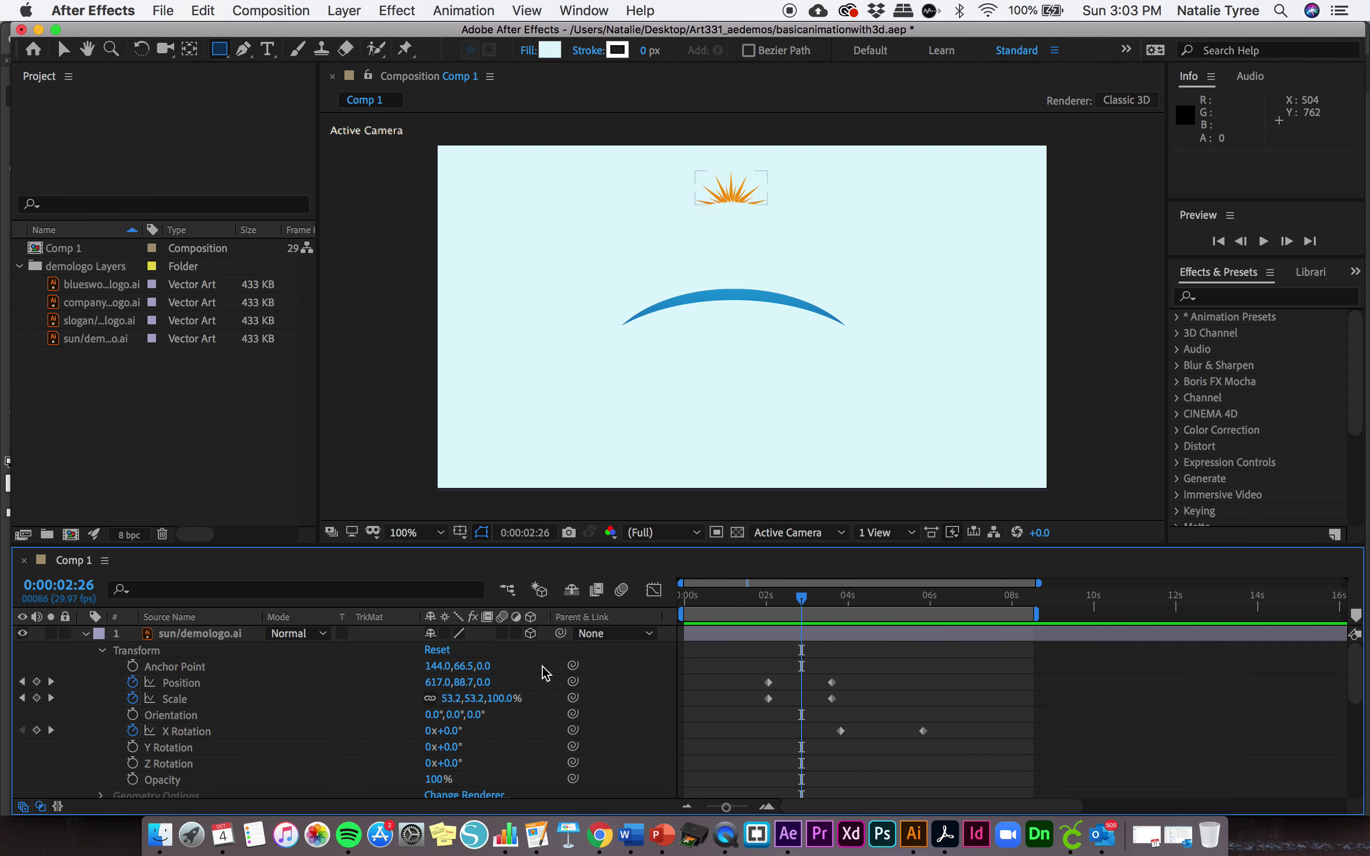